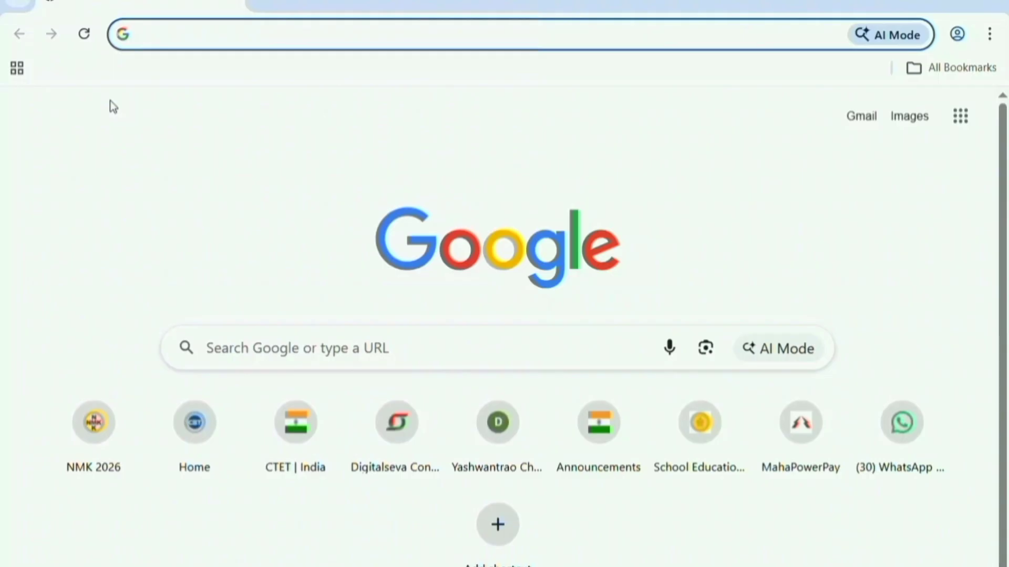
Go to the autocompleted NMK recruitment page, nmk.co.in/recruitment/, from the address bar
click(192, 43)
text(NMK)
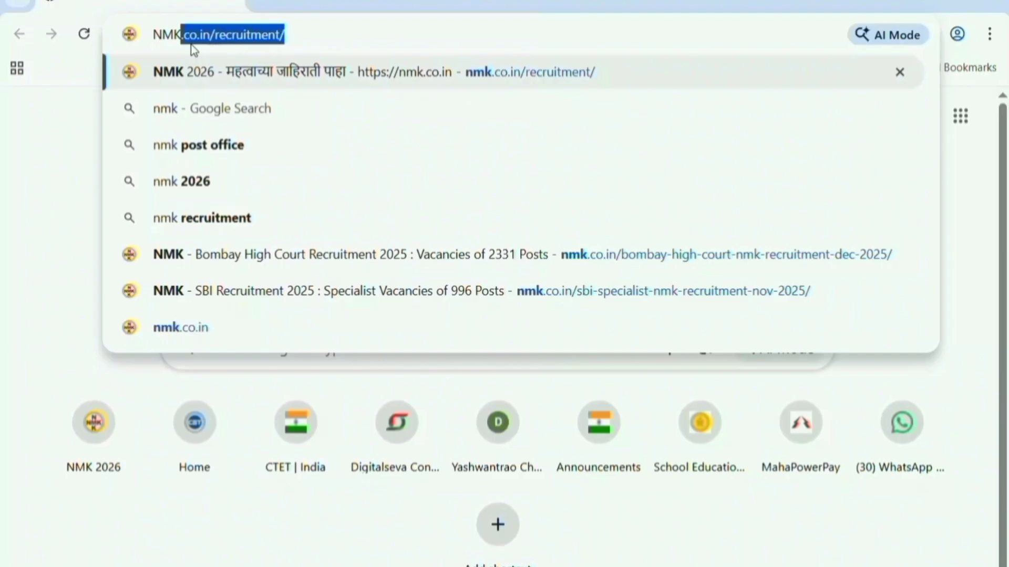
key(Return)
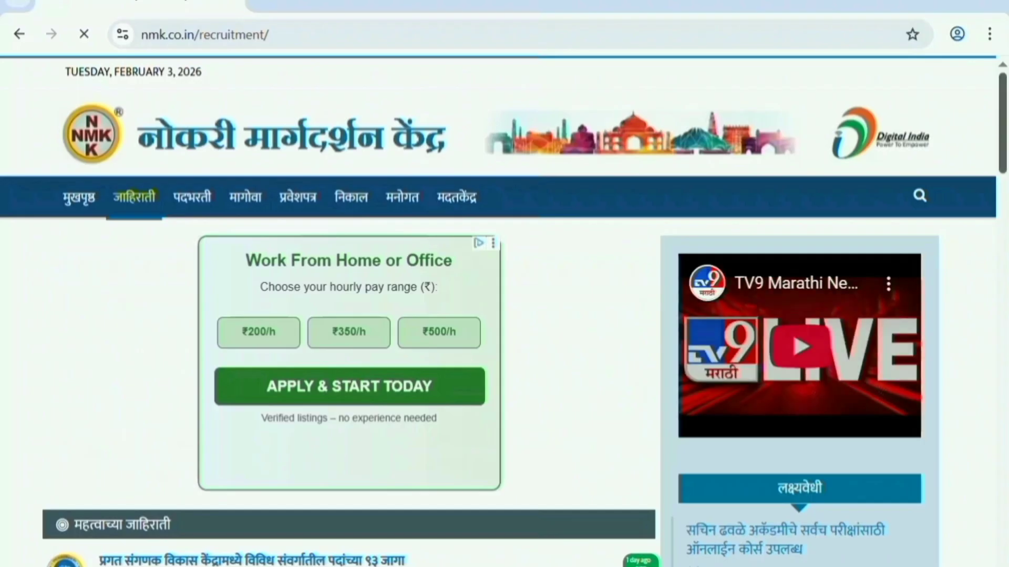
Open the Maharashtra Post 3553 posts article and follow its online application link
scroll(204, 312, down, 5)
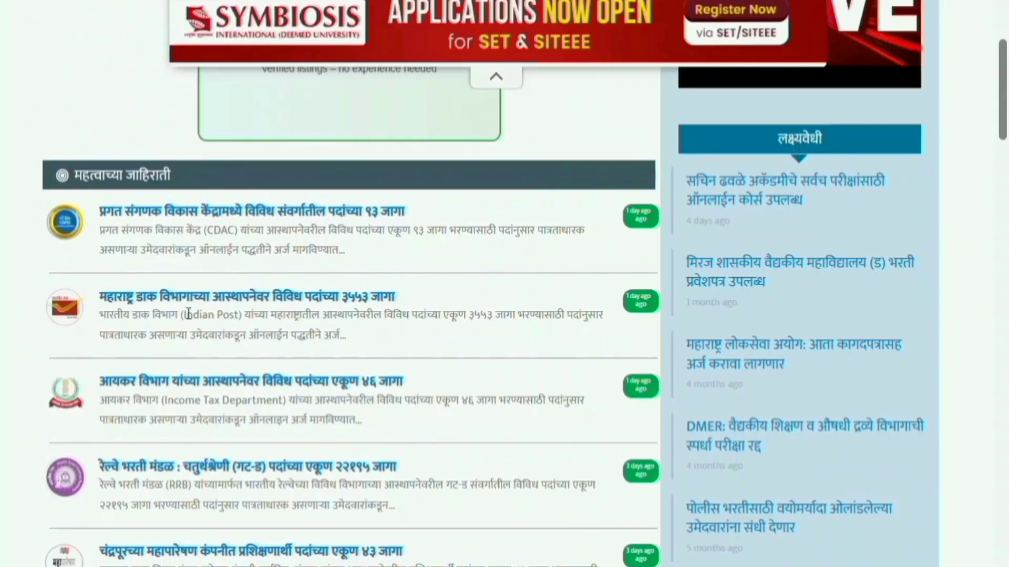
click(214, 305)
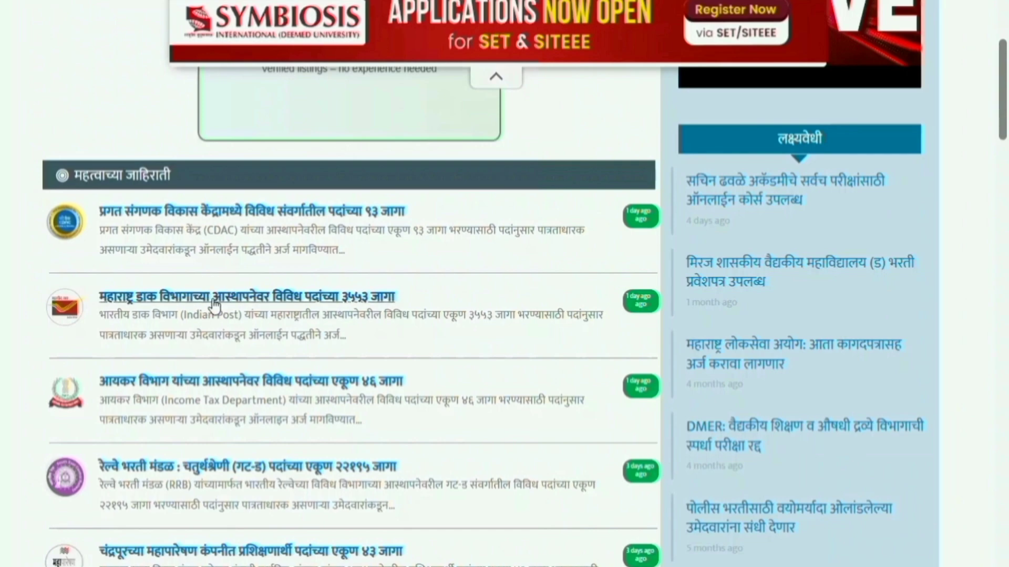
scroll(1005, 74, down, 3)
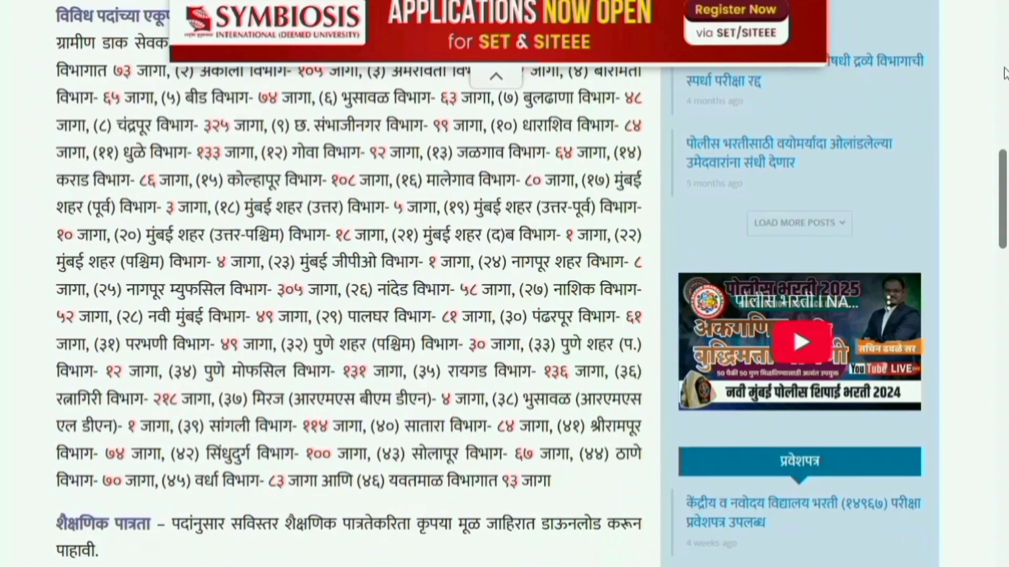
scroll(1004, 74, down, 6)
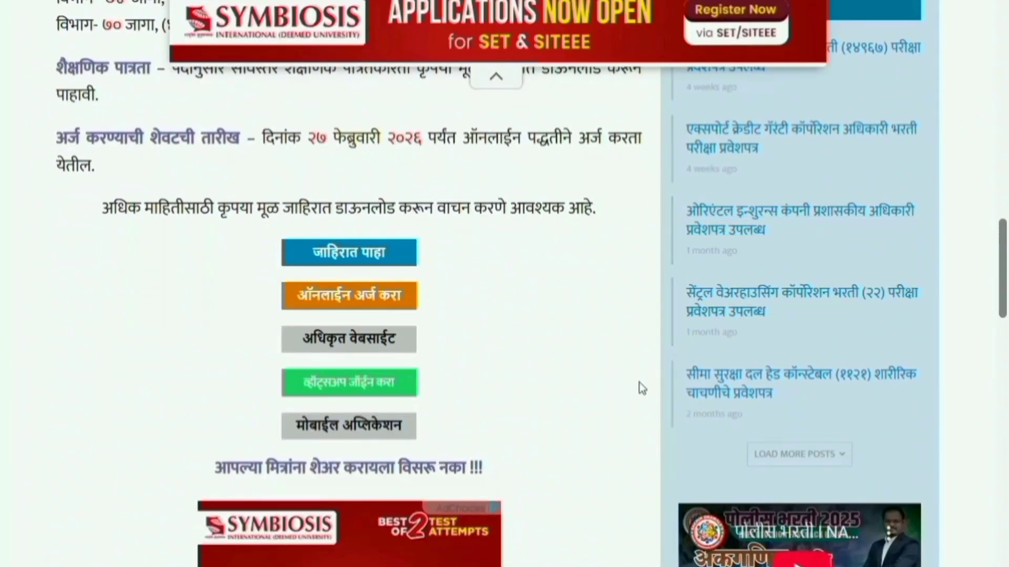
click(395, 295)
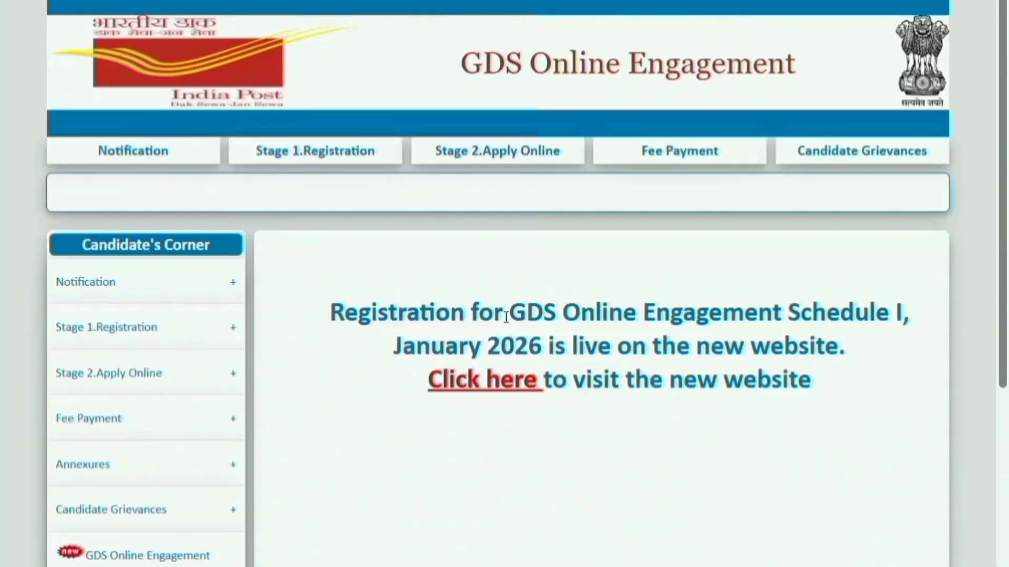
Switch to the new GDS website and open its Register/Apply candidate page
click(485, 390)
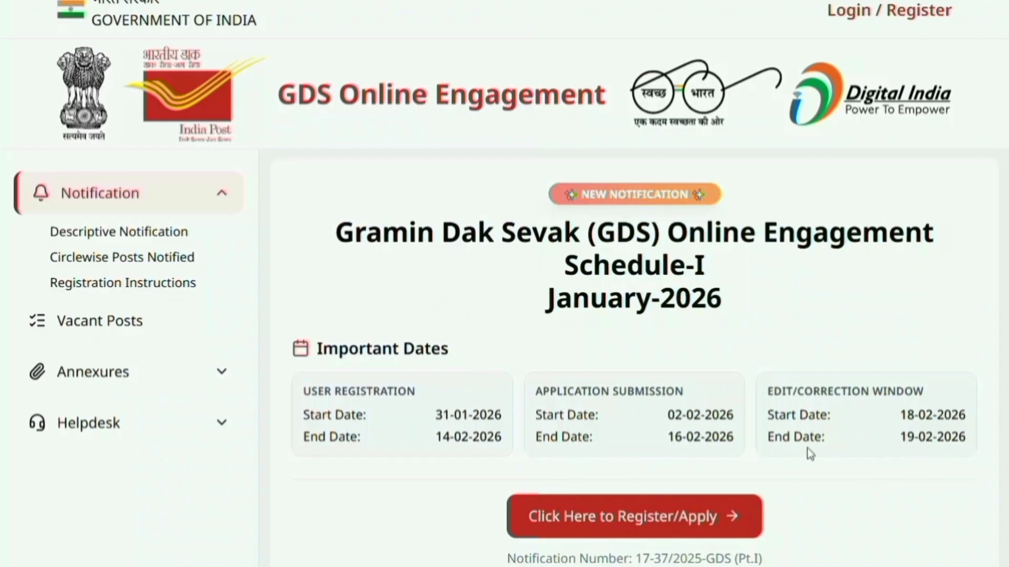
click(619, 520)
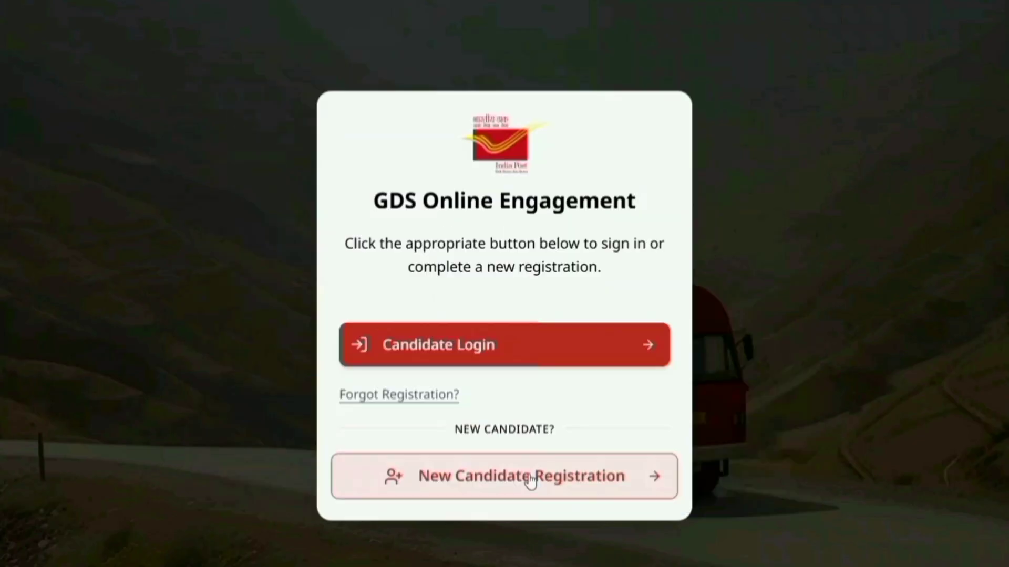
Start a New Candidate Registration and verify the mobile number with its OTP
click(531, 479)
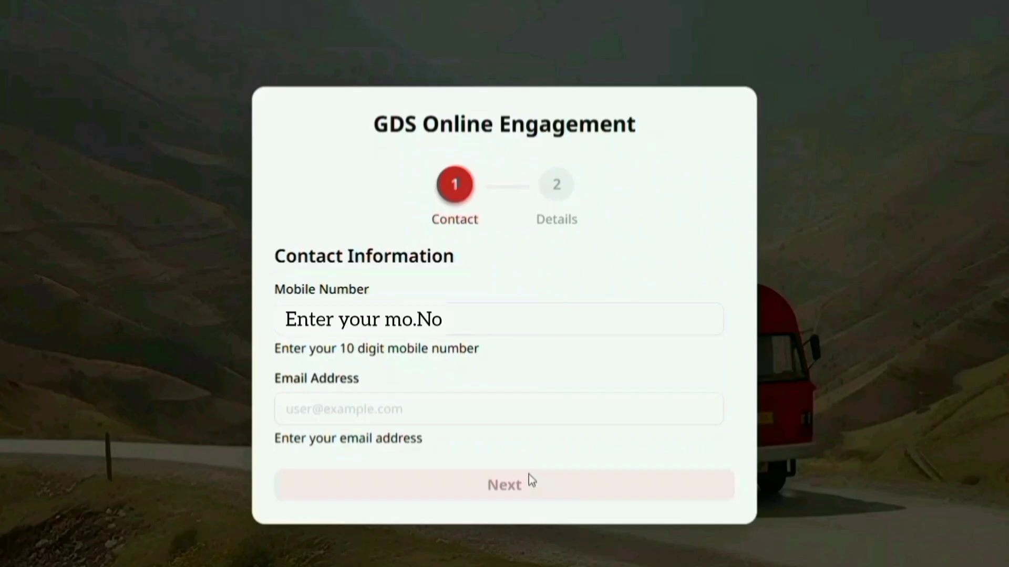
click(363, 318)
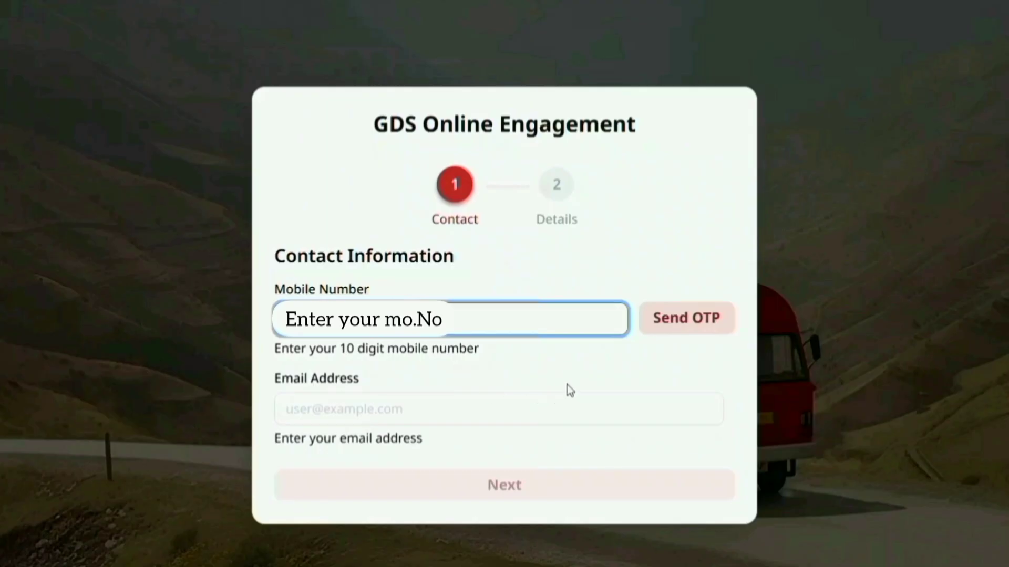
click(689, 325)
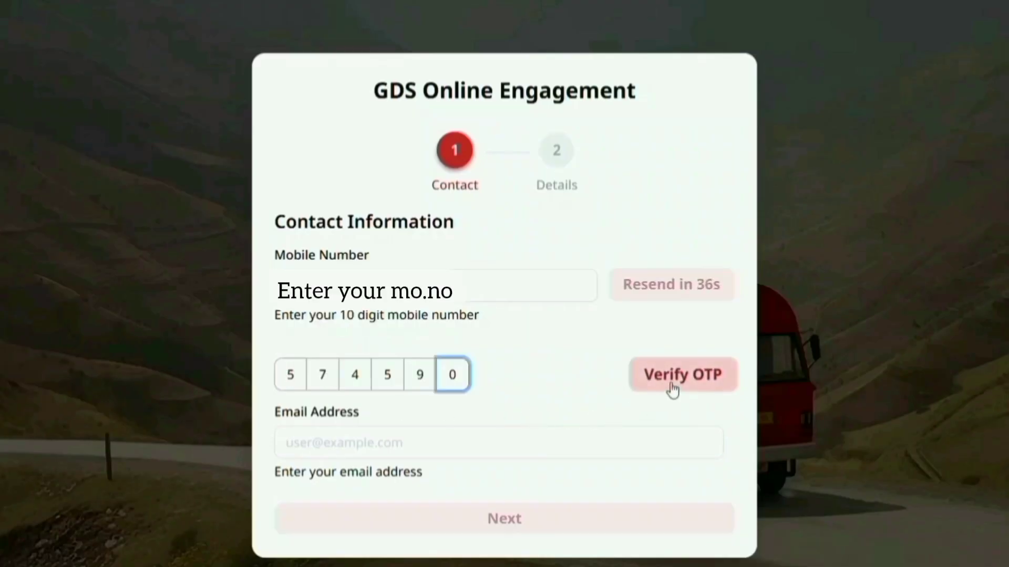
click(673, 389)
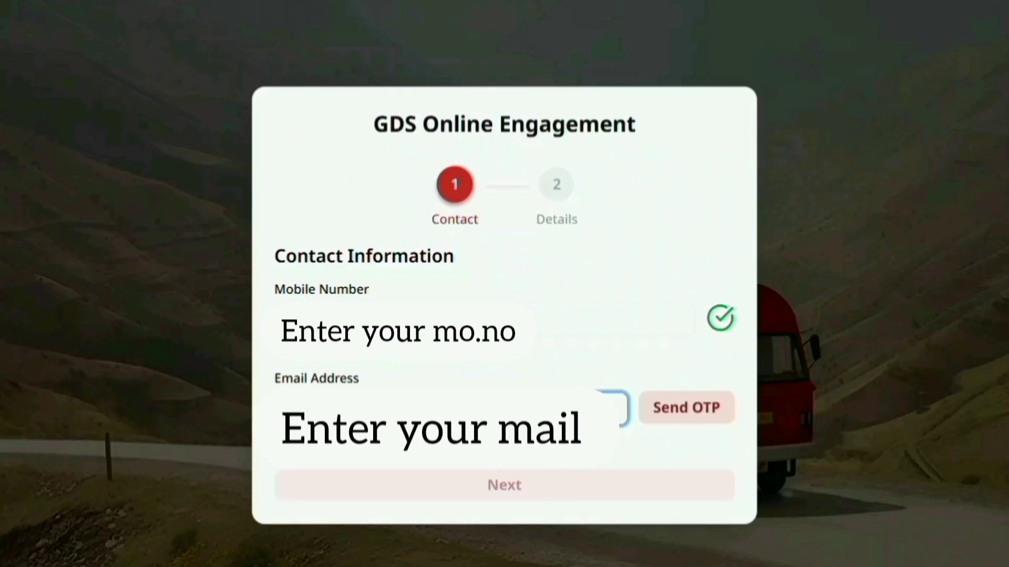
Verify the email address with the OTP sent to it
click(701, 421)
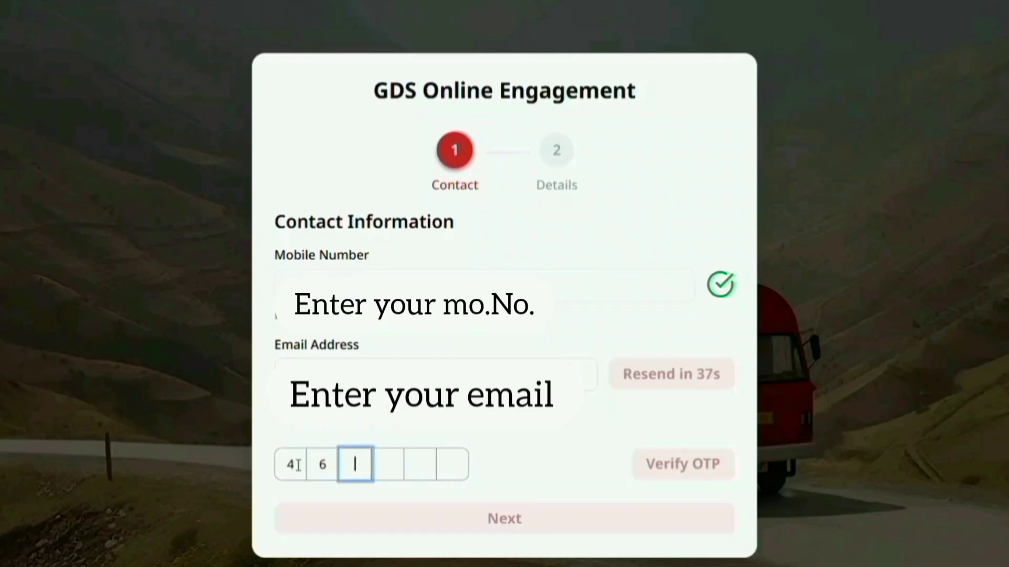
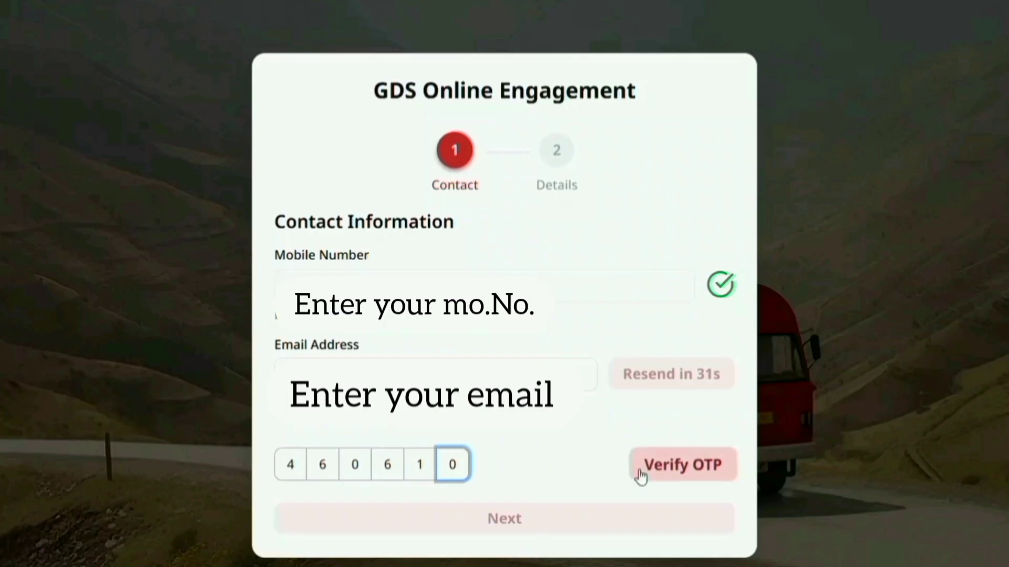
click(661, 472)
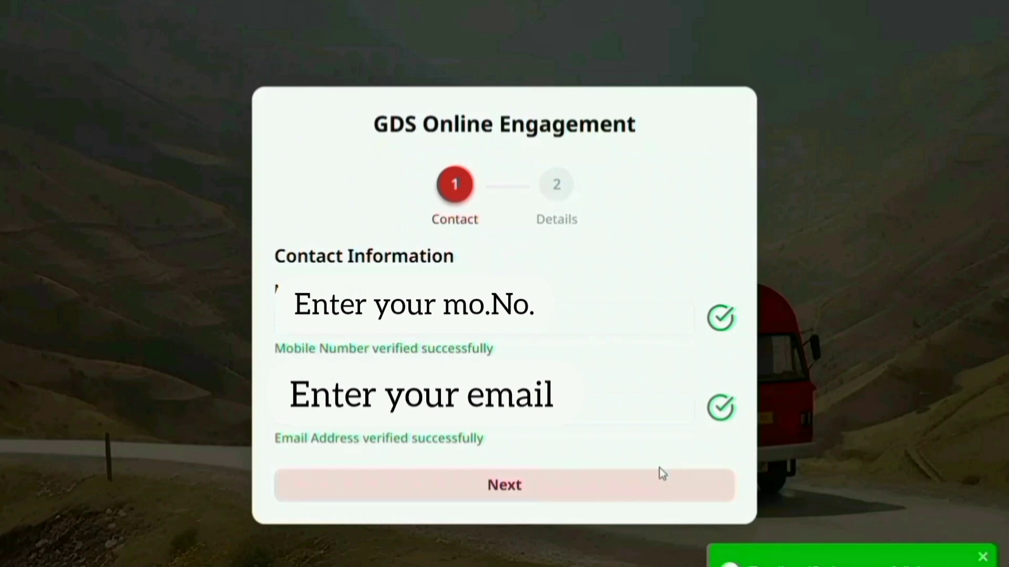
In Basic Details, set the date of birth to 12 August 1994
click(583, 495)
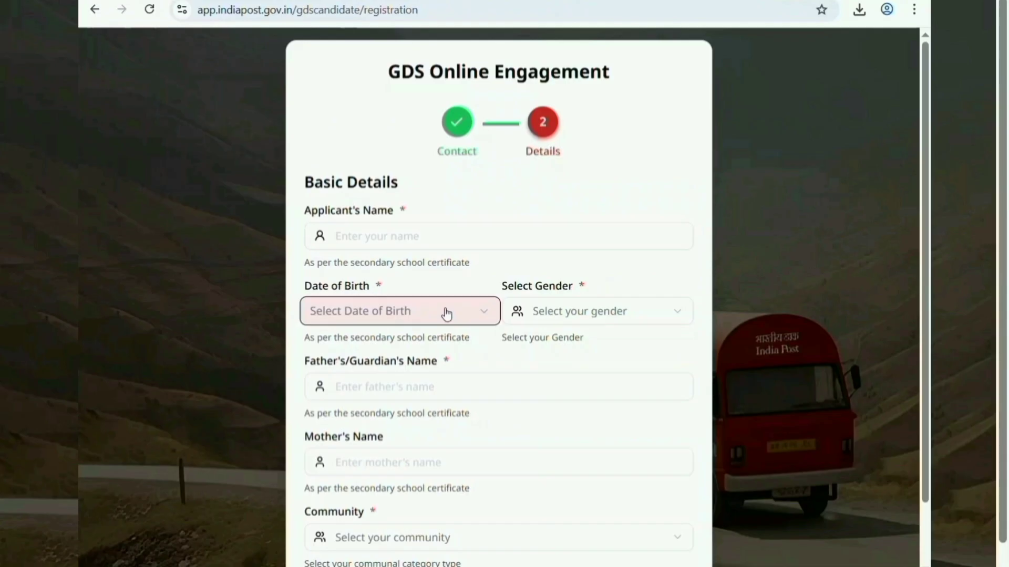
click(447, 314)
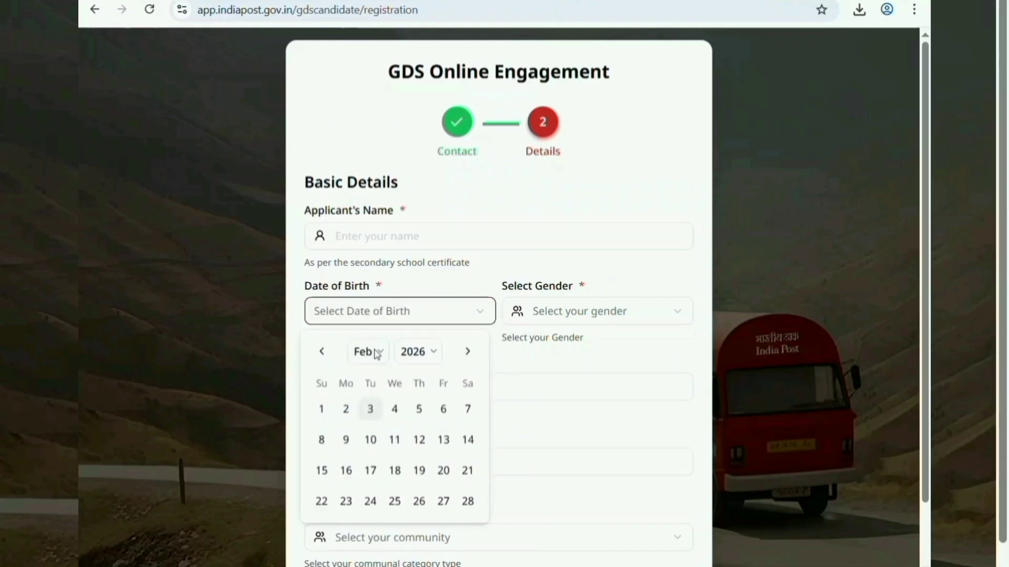
click(377, 355)
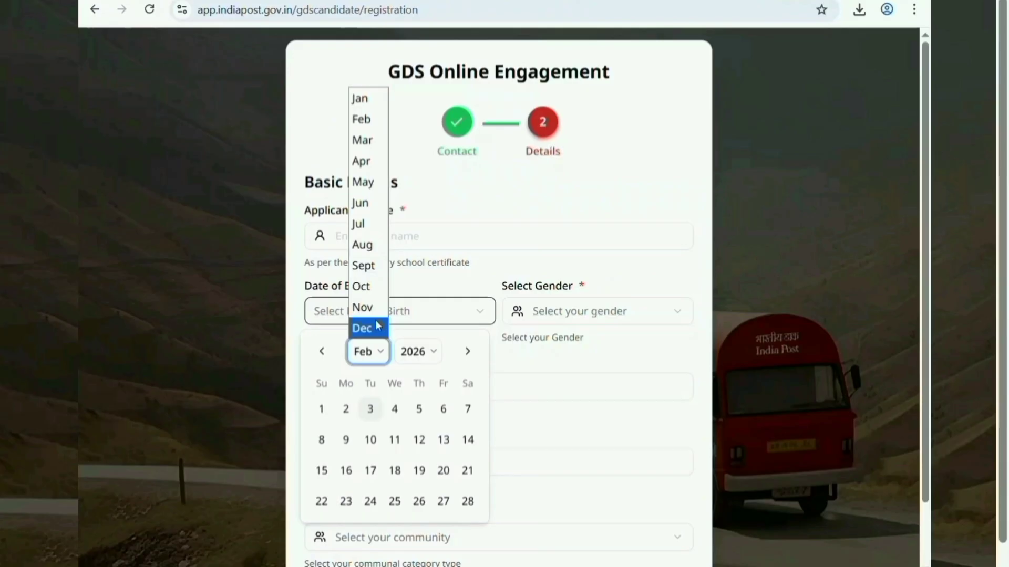
click(367, 248)
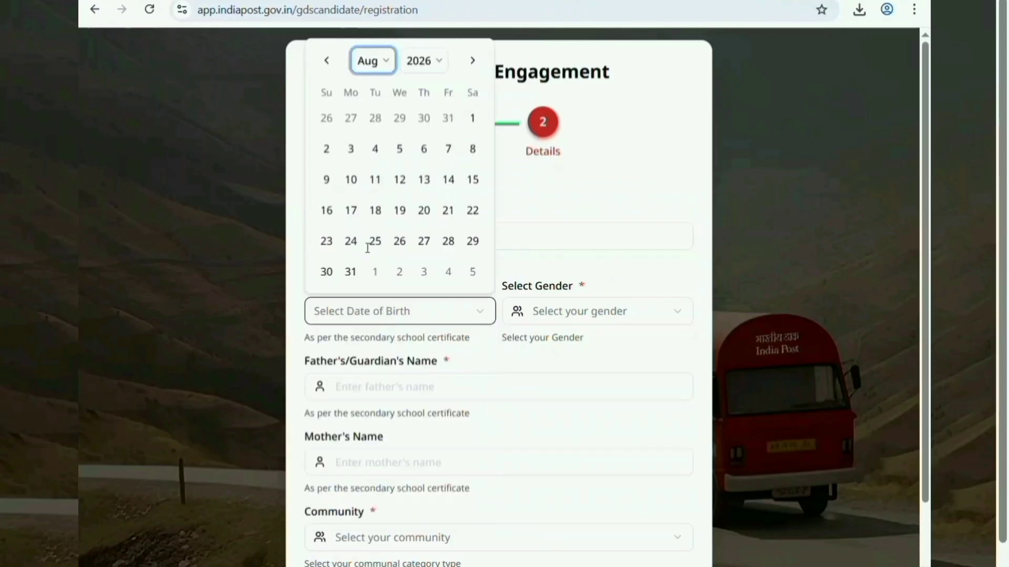
click(440, 62)
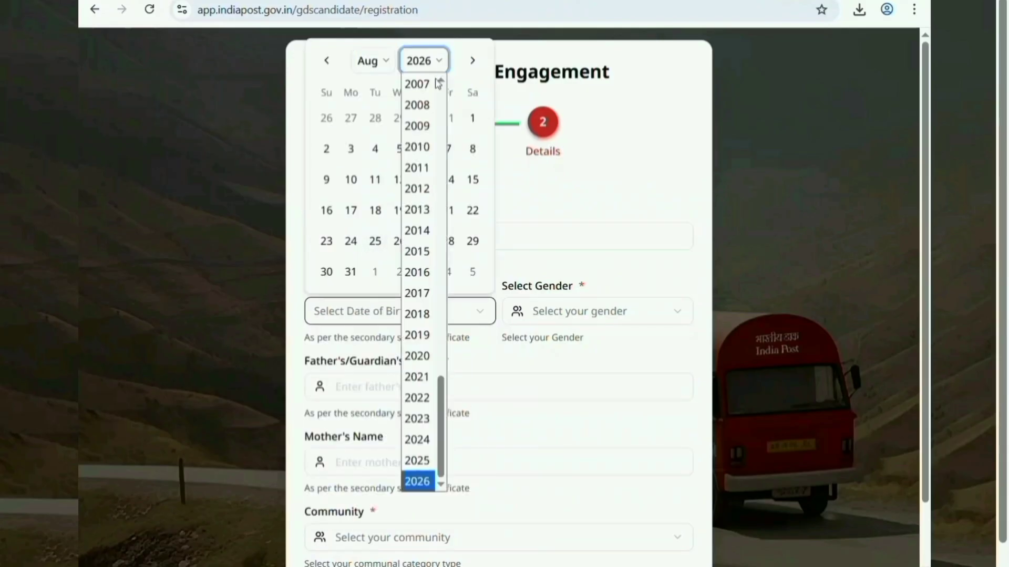
scroll(415, 368, up, 10)
click(417, 428)
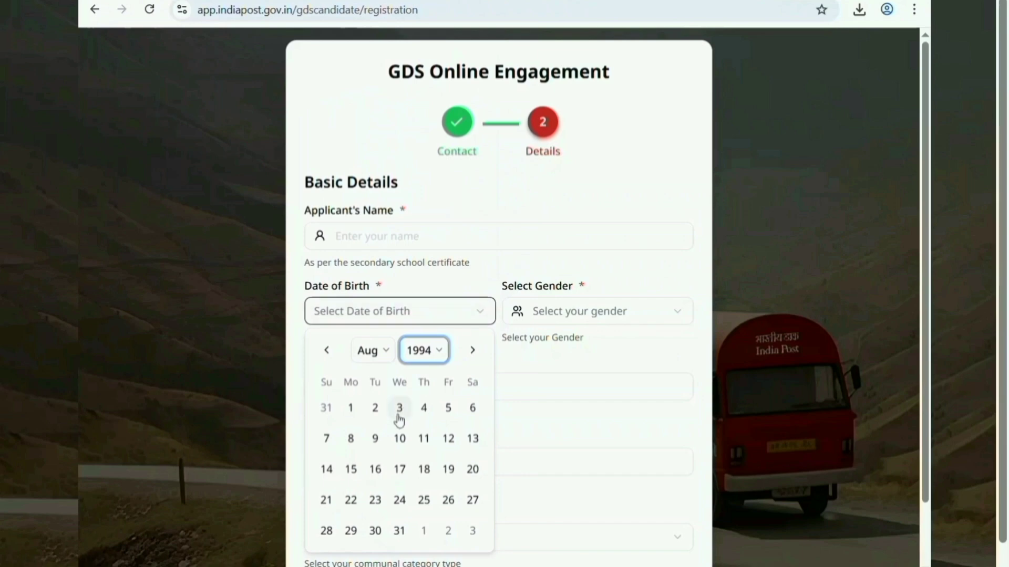
click(448, 438)
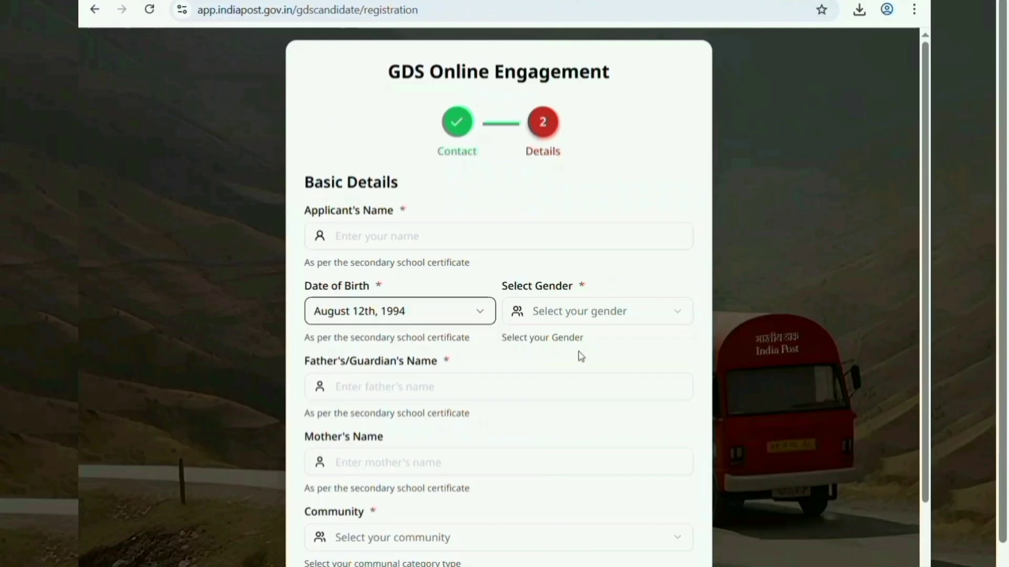
Choose gender Male and community OBC, then complete the registration
click(678, 312)
click(547, 339)
scroll(422, 338, down, 1)
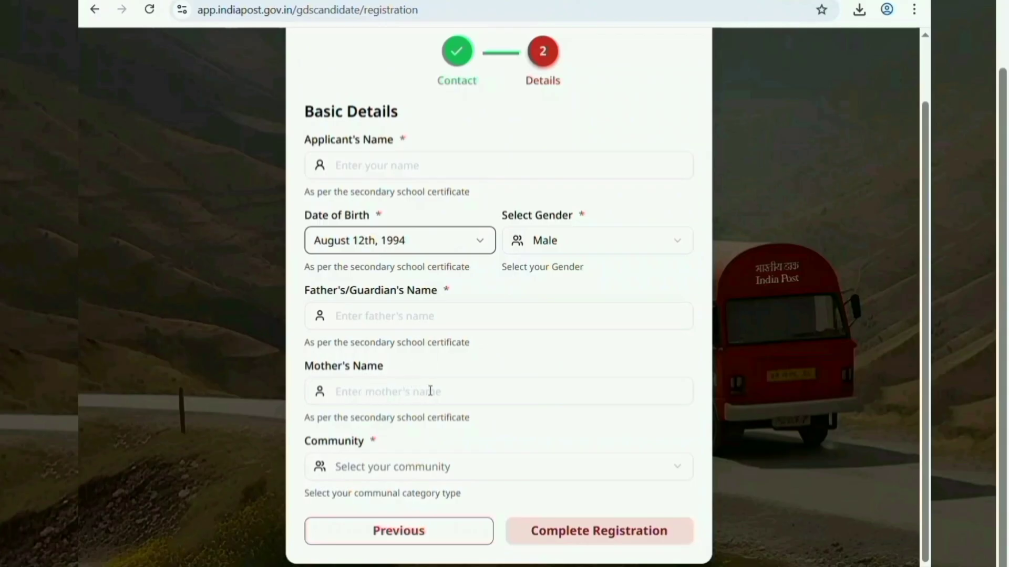
click(420, 475)
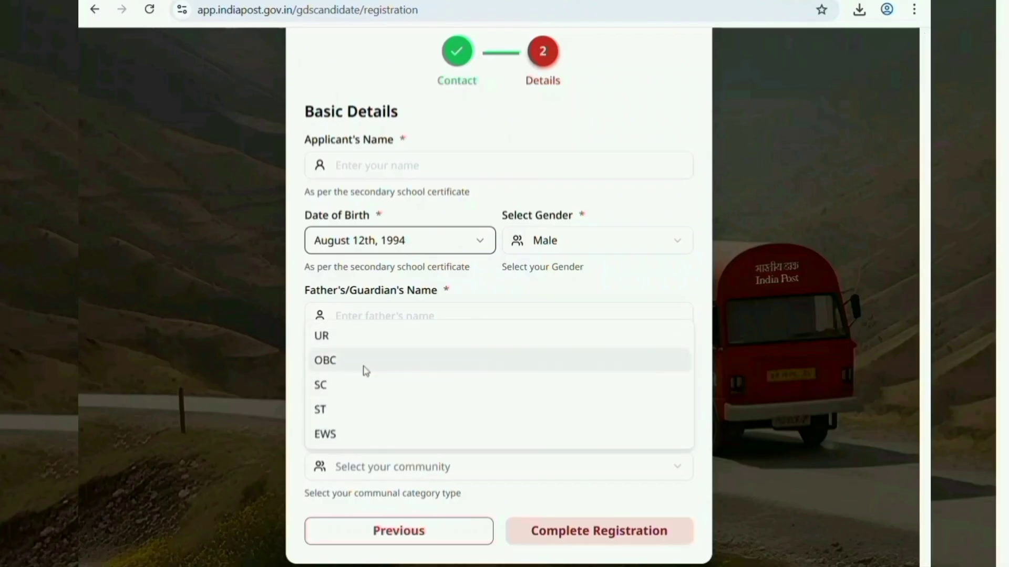
click(363, 367)
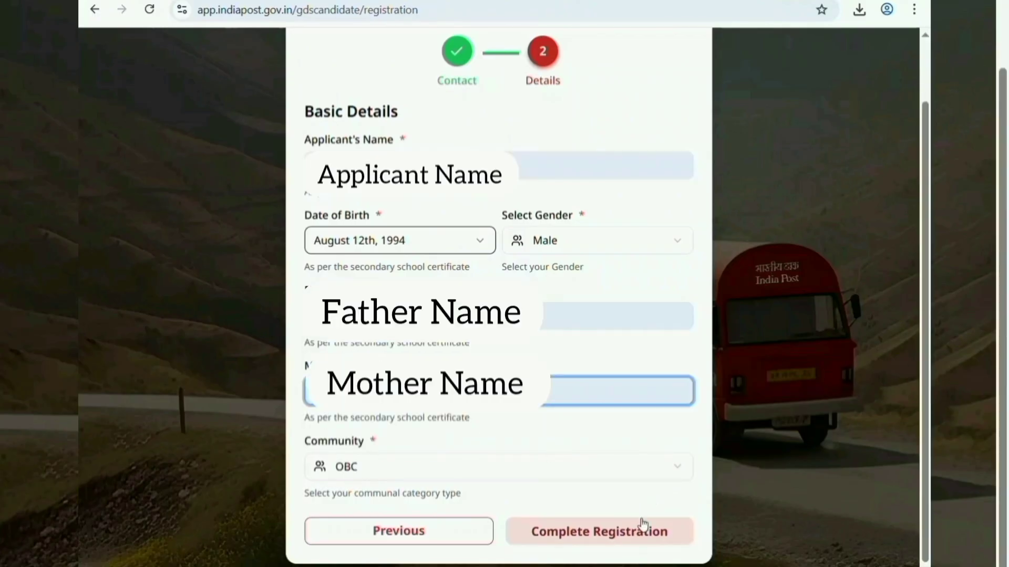
click(638, 530)
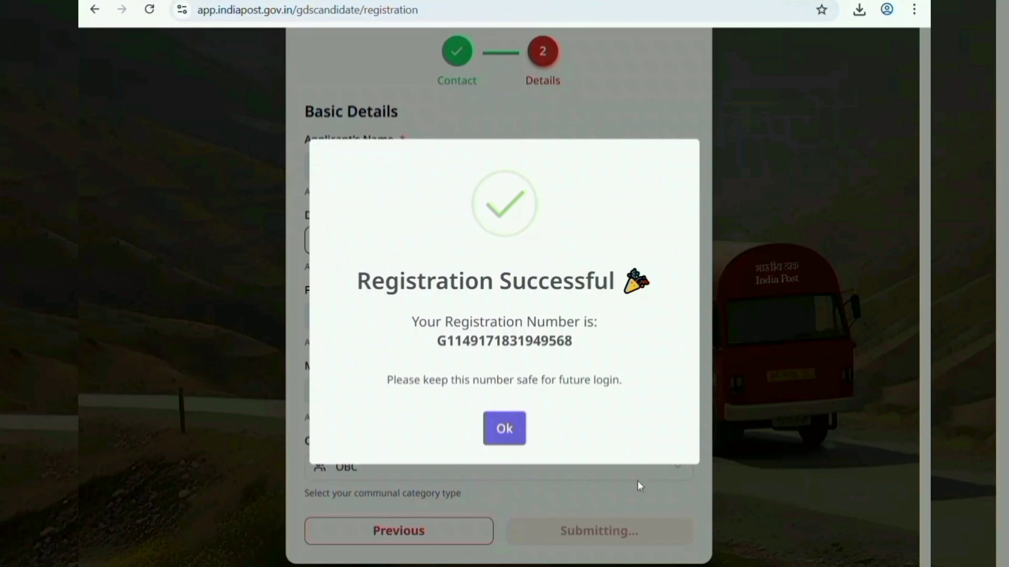
Dismiss the registration success message and proceed past the login instructions to Candidate Login
click(502, 428)
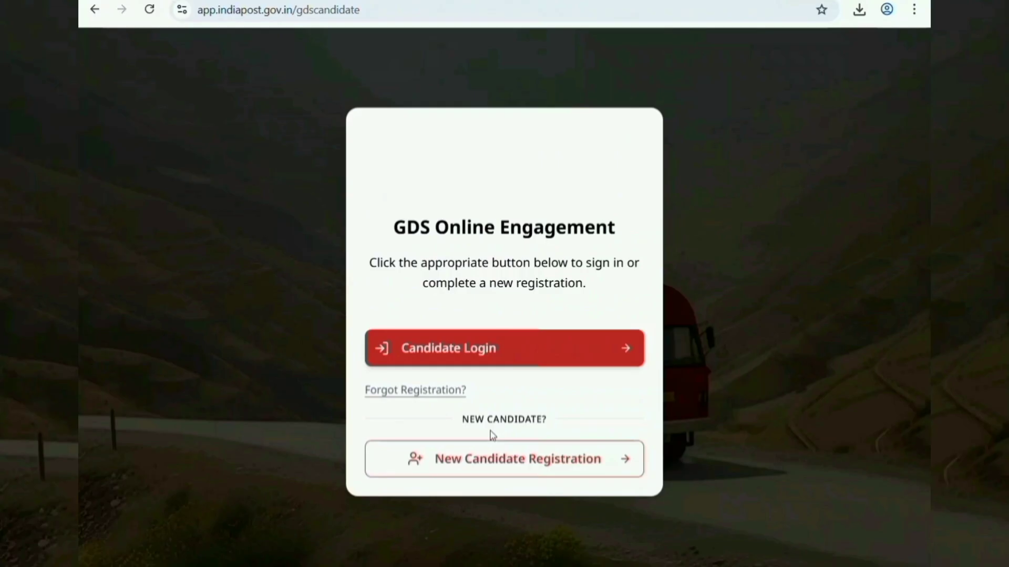
click(503, 357)
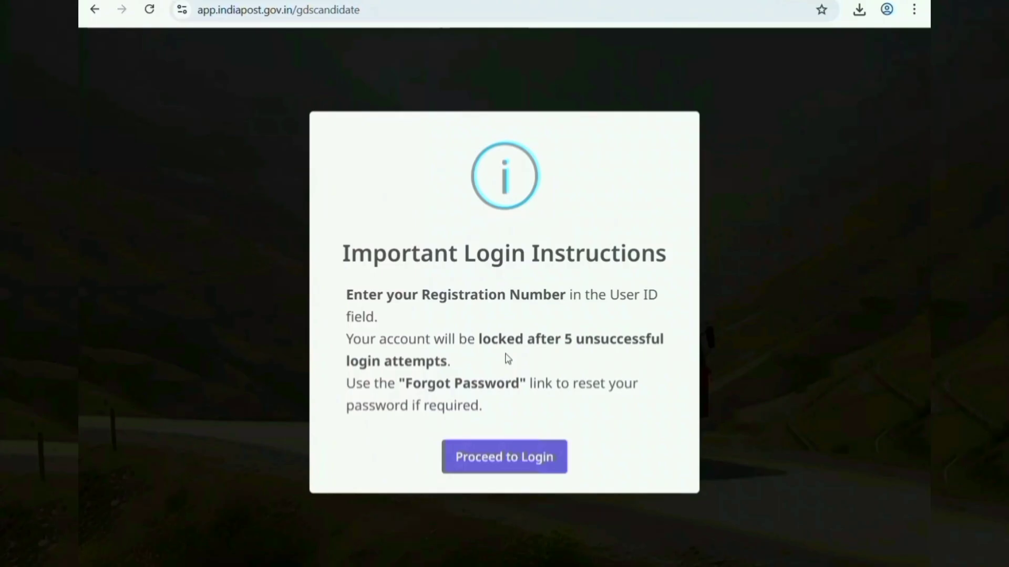
click(513, 457)
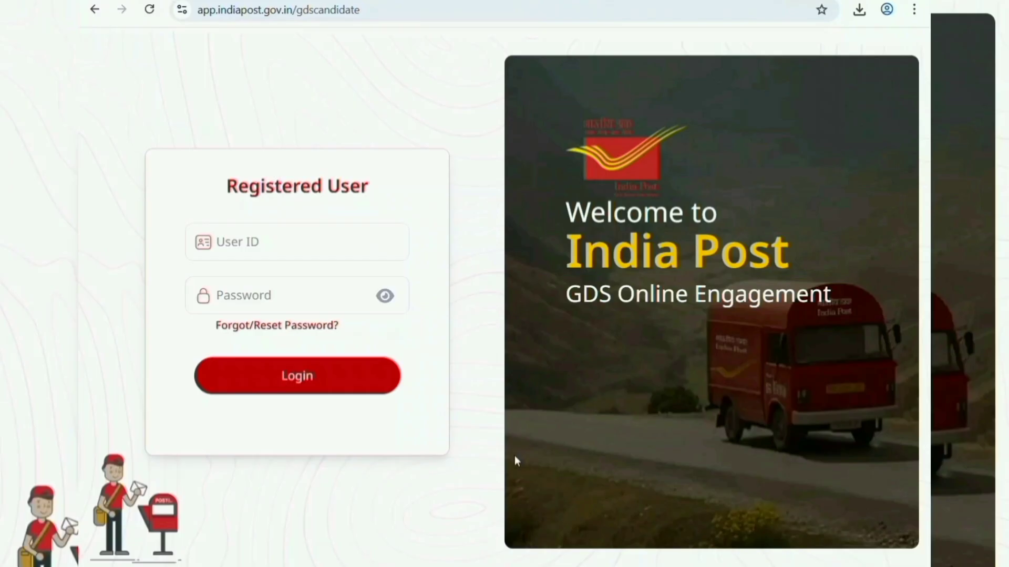
Use Forgot/Reset Password to verify the user ID with a mobile OTP
click(228, 328)
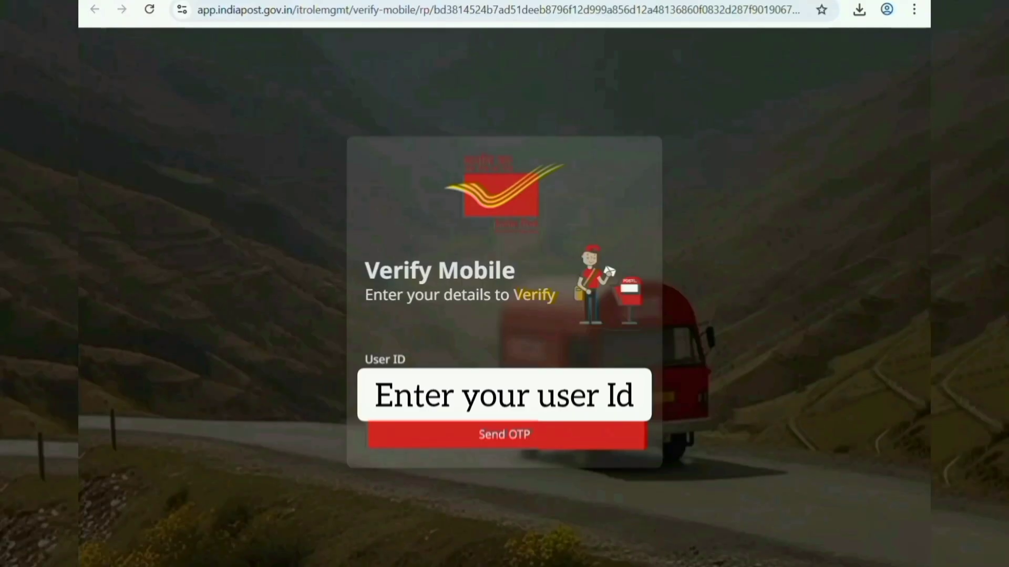
click(497, 435)
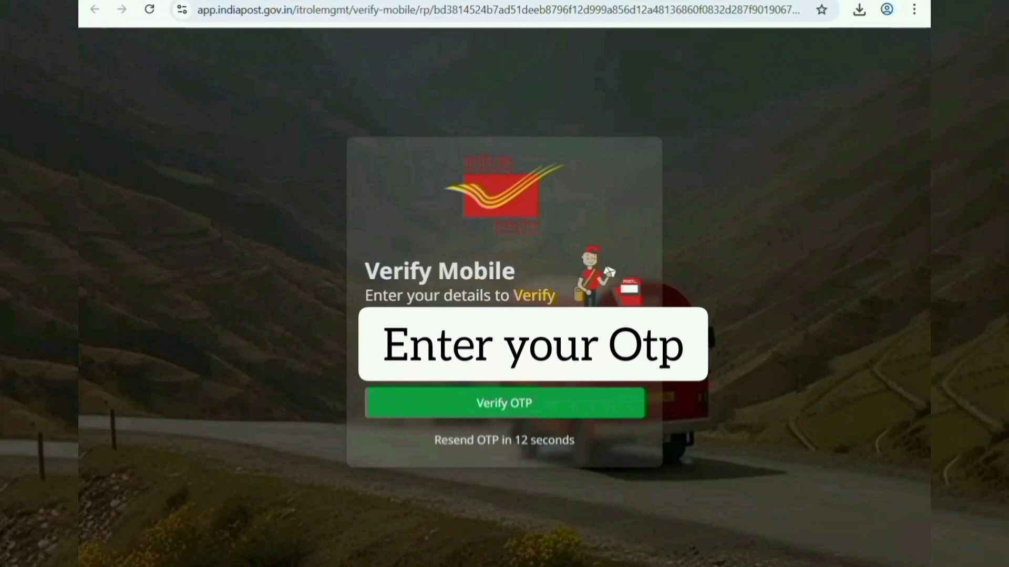
click(521, 404)
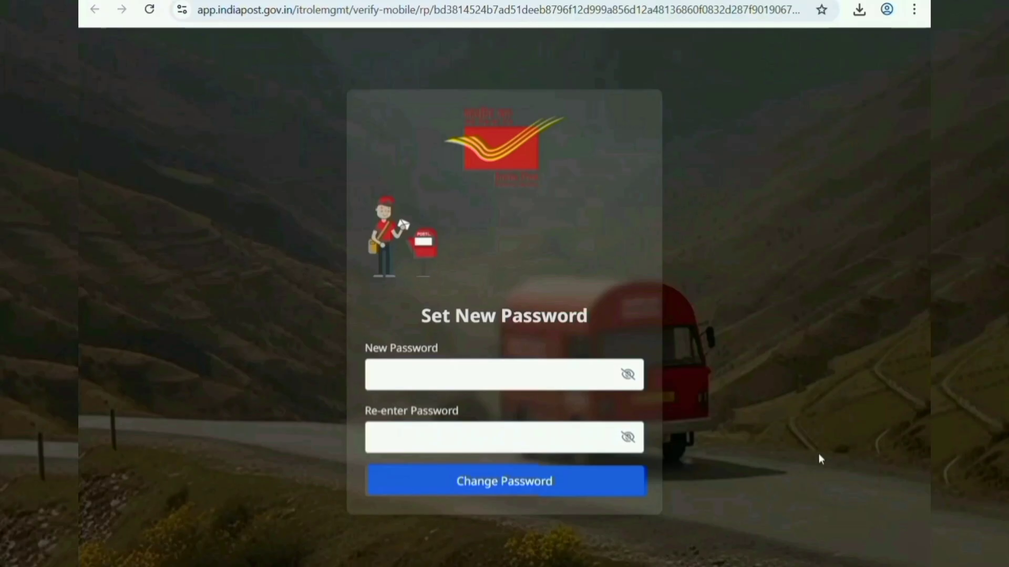
Enter and confirm the new account password, then save it with Change Password
click(466, 377)
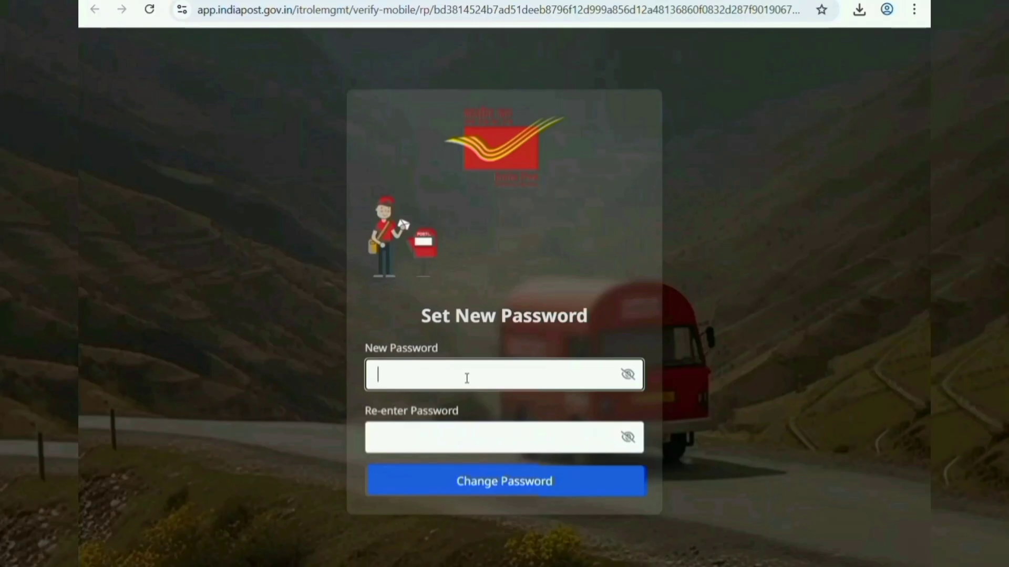
key(ctrl+v)
click(446, 438)
text(****)
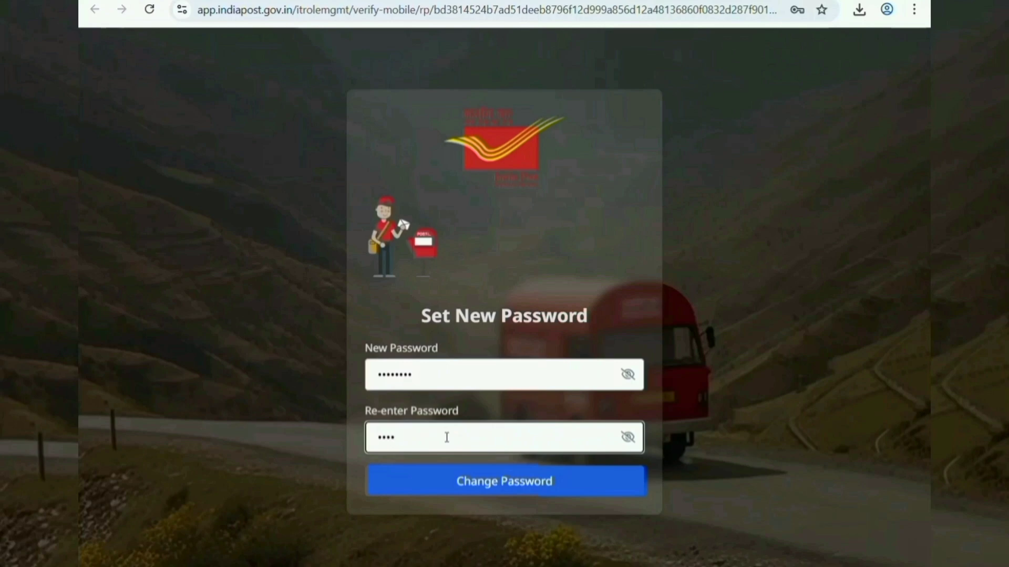
text(*****)
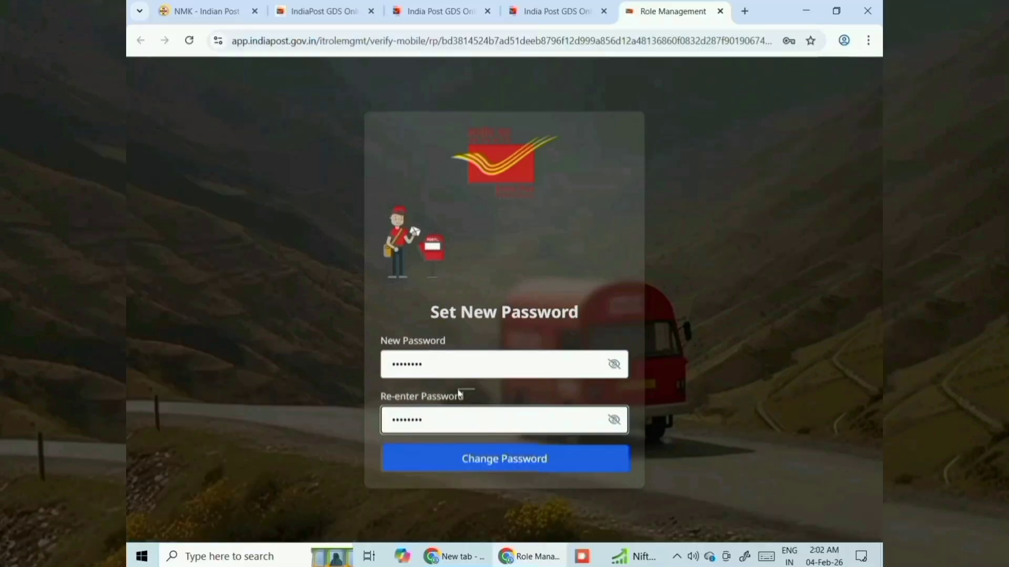
click(508, 463)
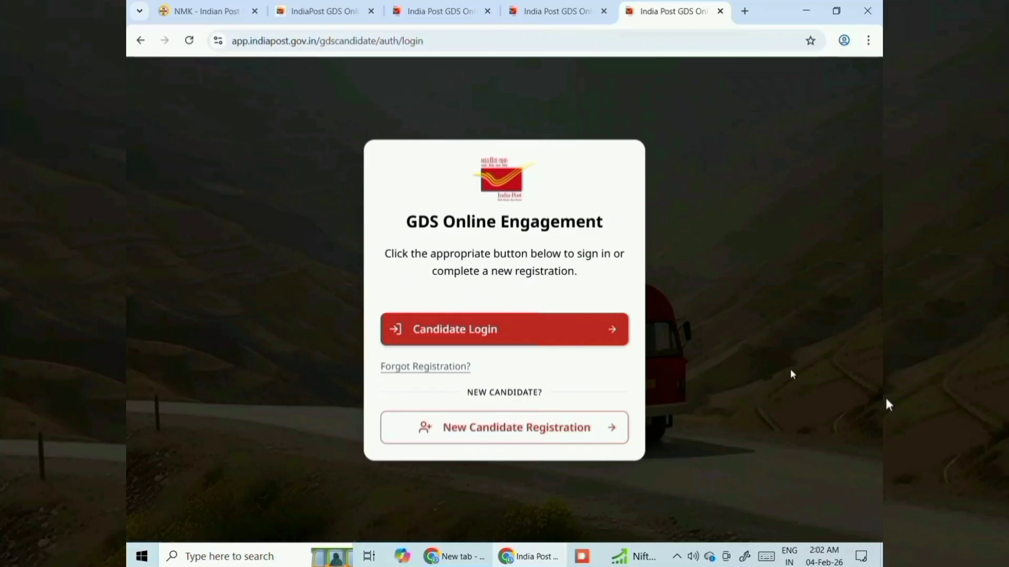
Reopen Candidate Login and proceed past the login instructions to the sign-in form
click(558, 341)
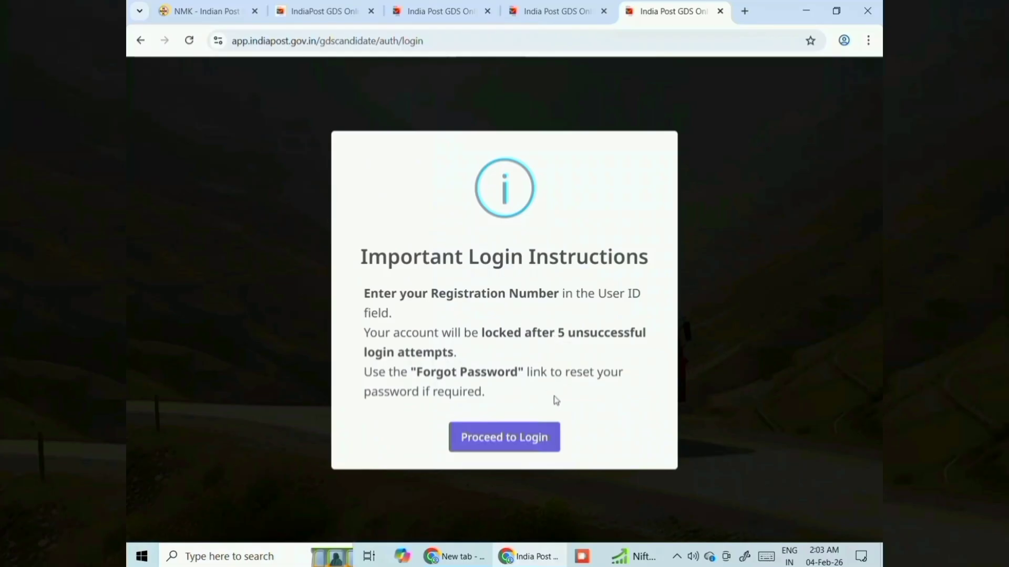
click(517, 437)
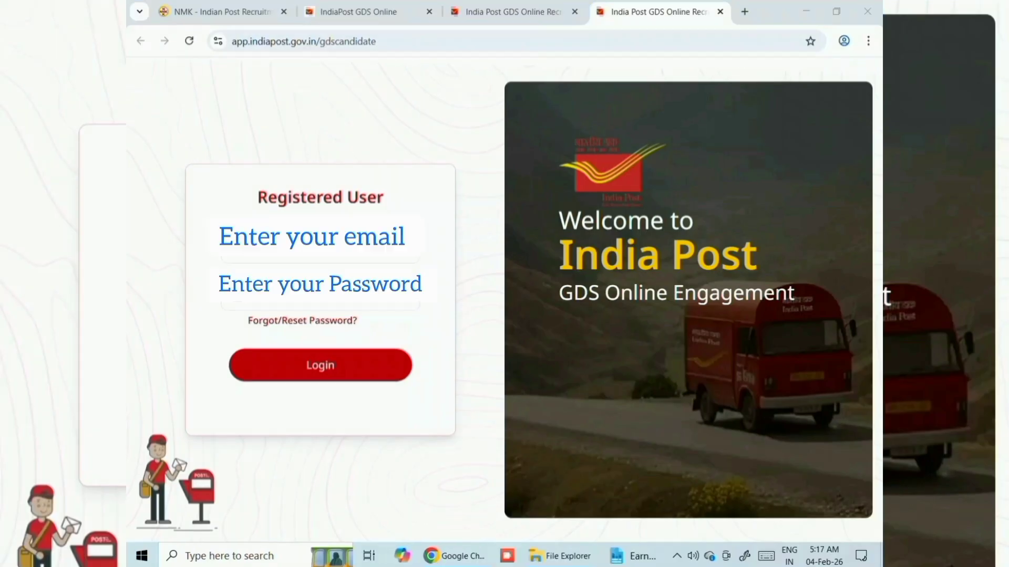
Sign in with the user ID and new password, confirming with the 6-digit login OTP
click(320, 297)
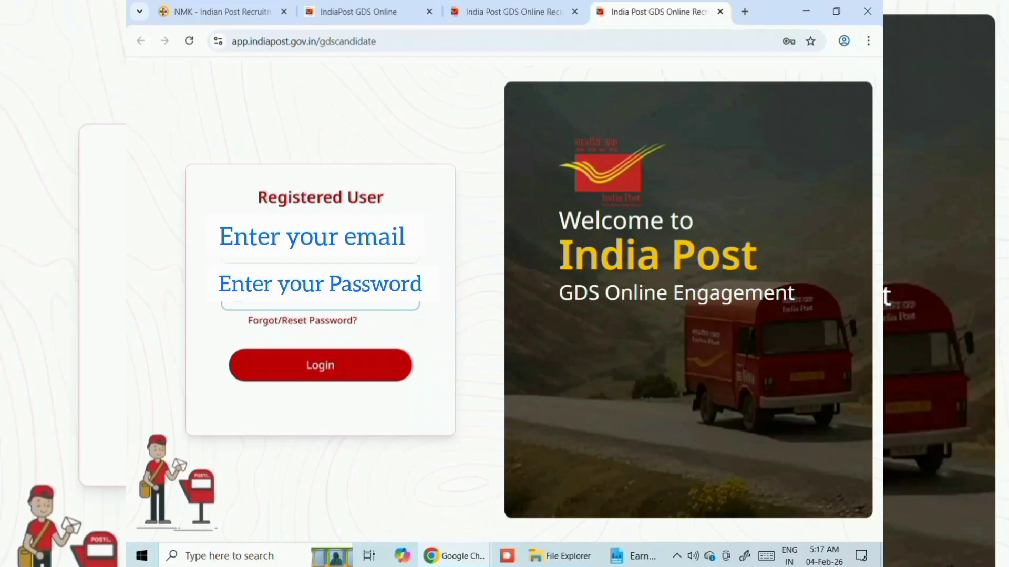
click(362, 366)
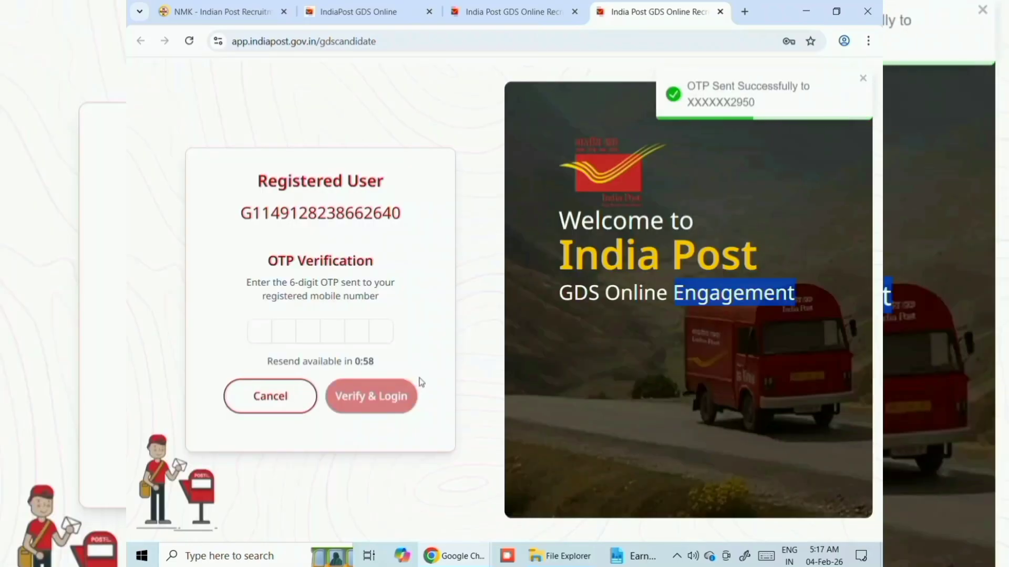
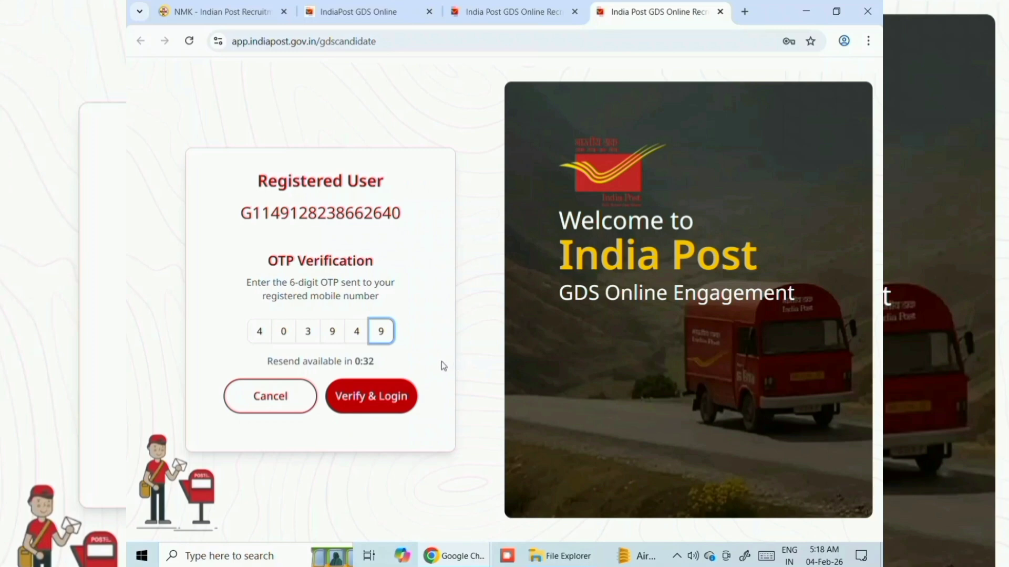
click(365, 399)
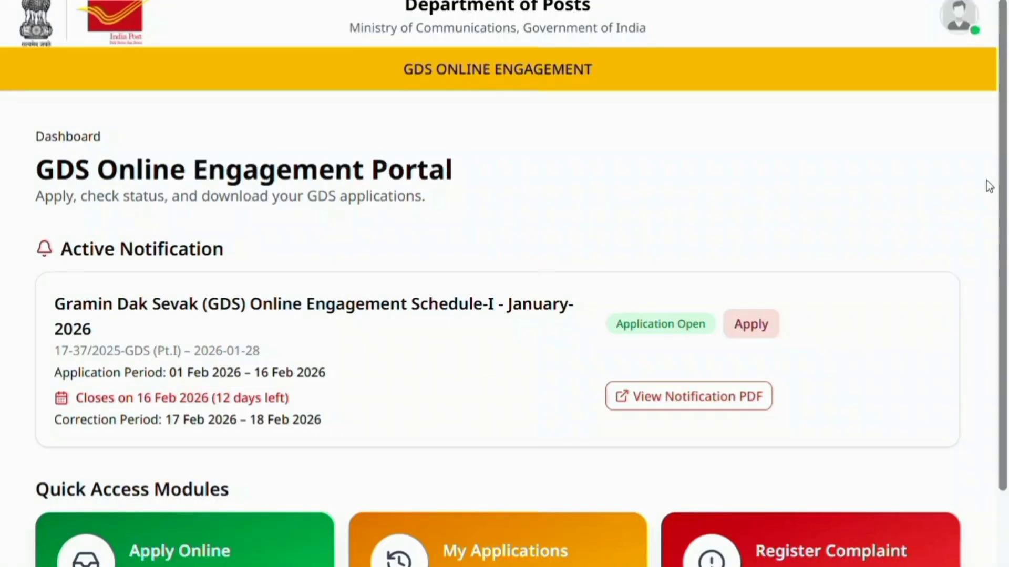
Apply to the open GDS notification, selecting the January-2026 Schedule-I notification
click(749, 331)
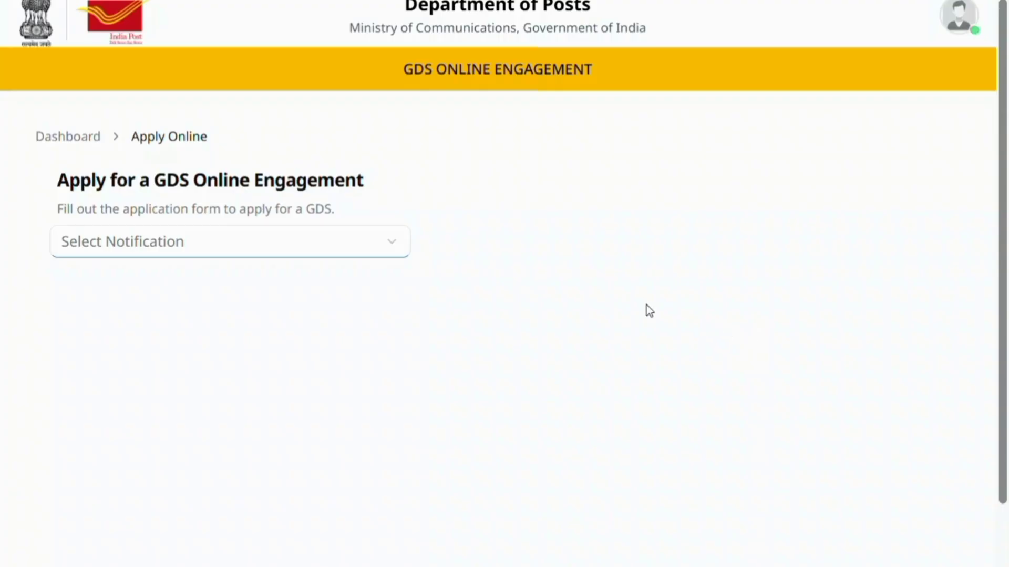
click(383, 244)
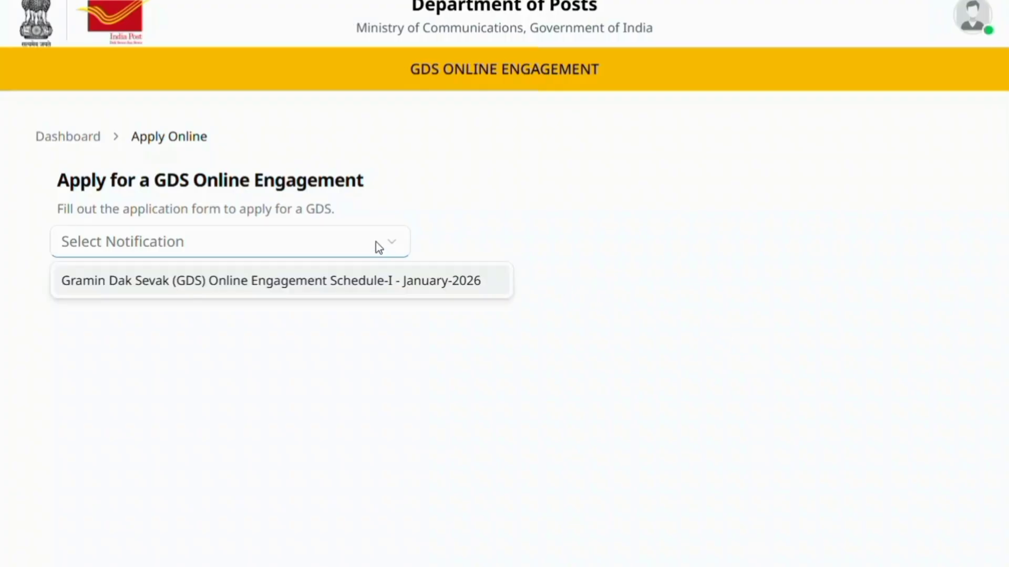
click(378, 282)
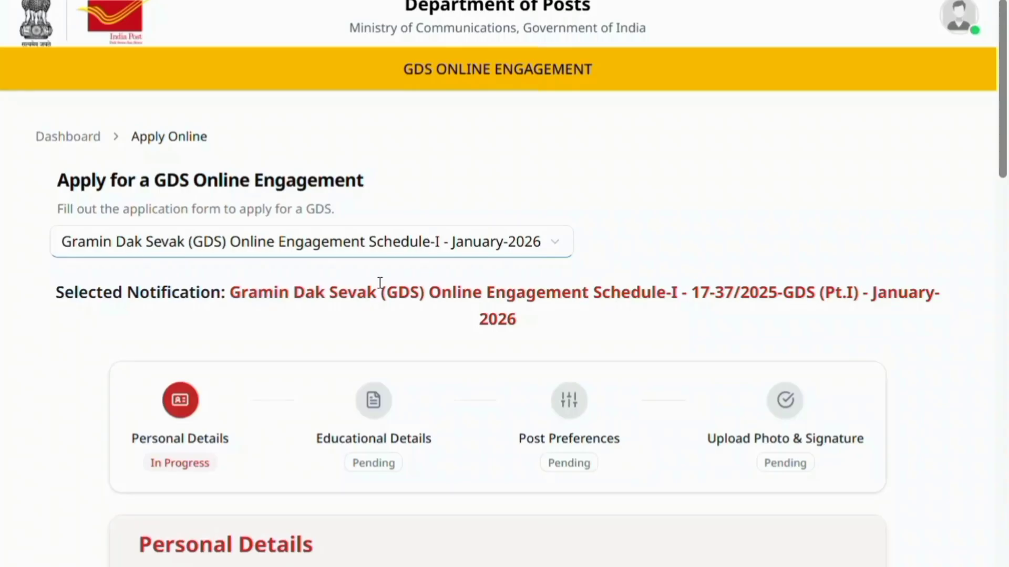
Choose Single in the Marital Status field of the Personal Details form
scroll(380, 283, down, 7)
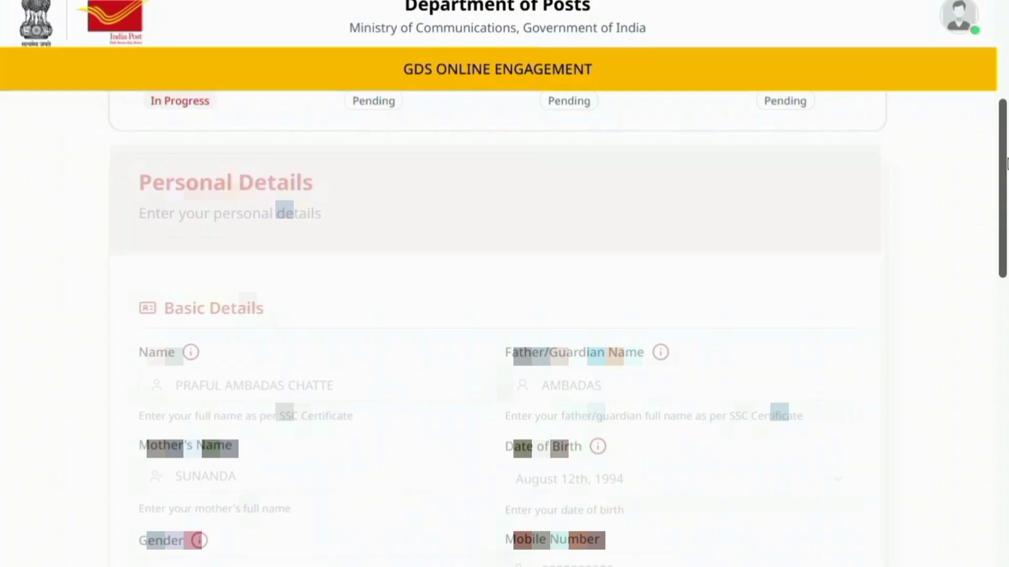
scroll(1006, 164, down, 2)
scroll(1006, 164, down, 2)
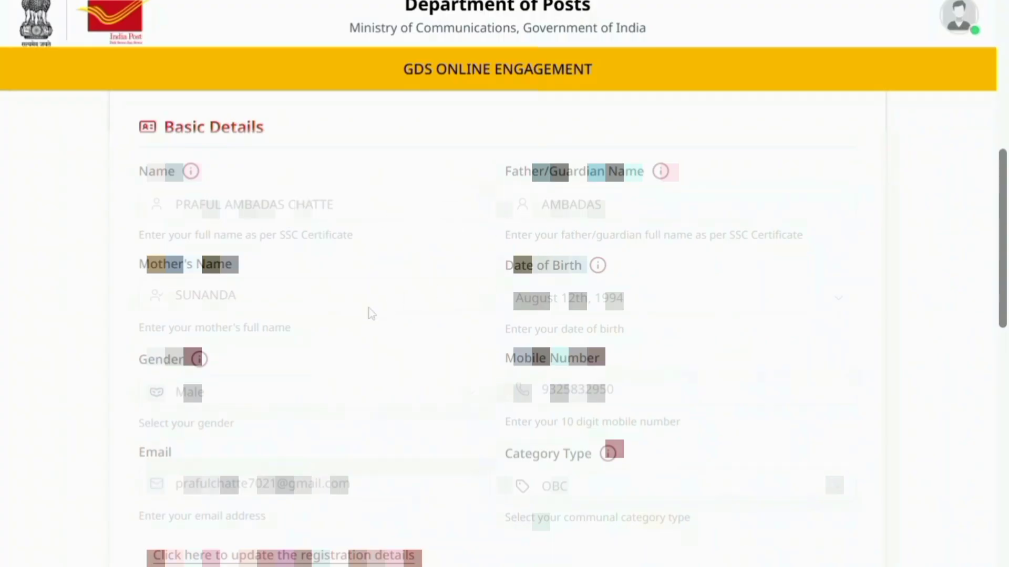
scroll(1005, 345, down, 5)
scroll(1005, 344, down, 2)
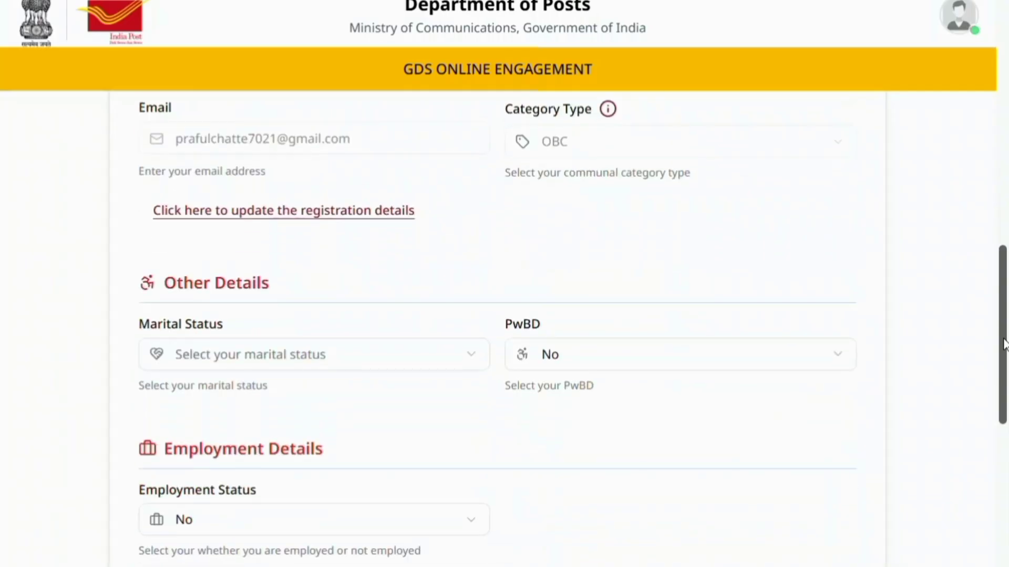
scroll(1004, 344, down, 2)
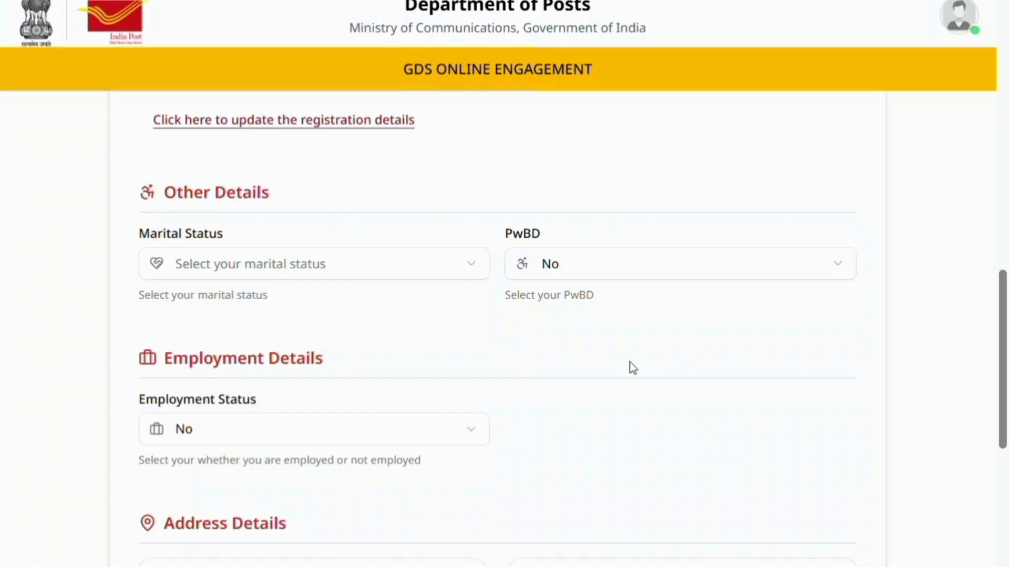
double_click(472, 344)
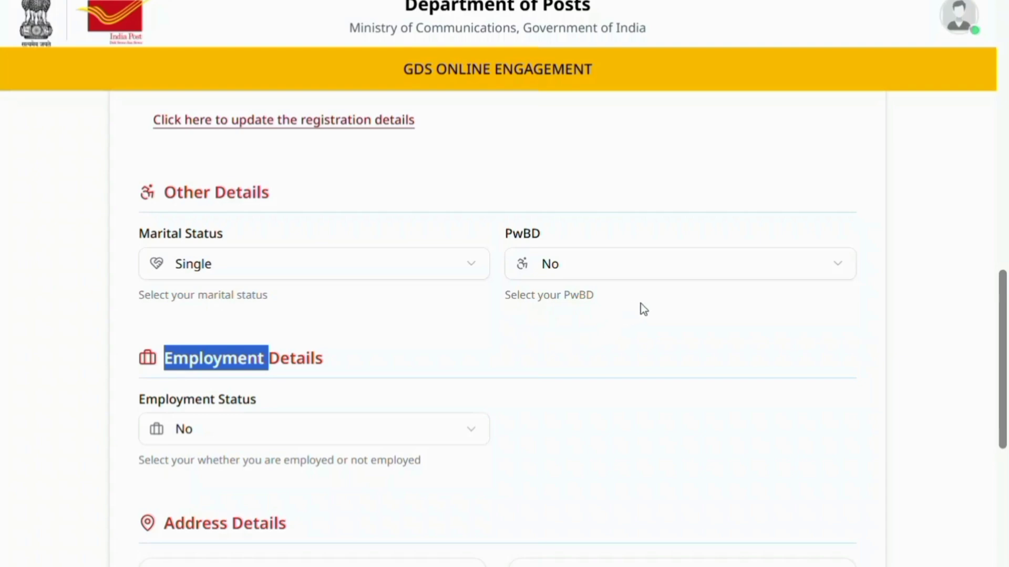
scroll(662, 383, down, 2)
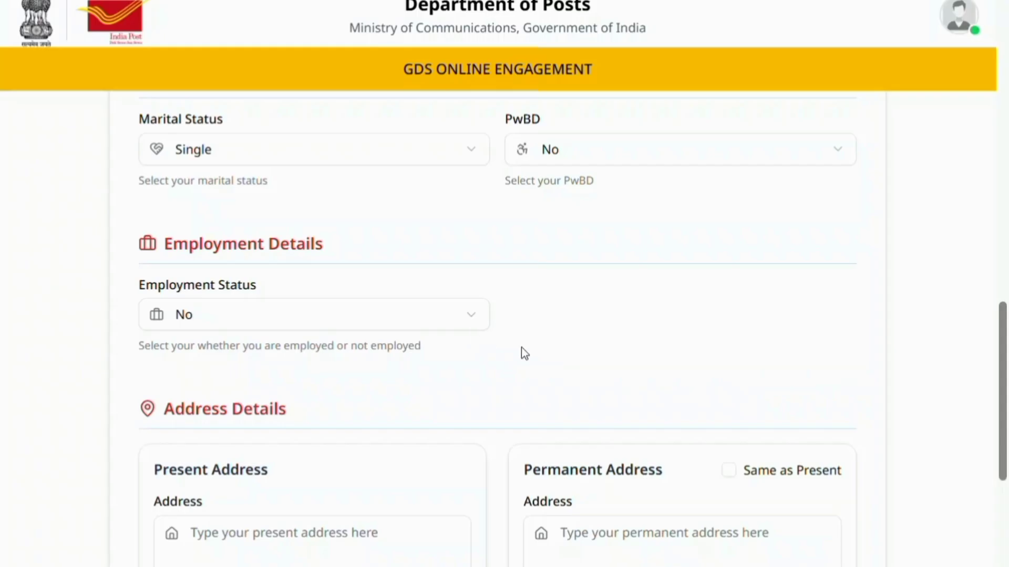
Keep the employment status set to No
click(477, 328)
double_click(446, 386)
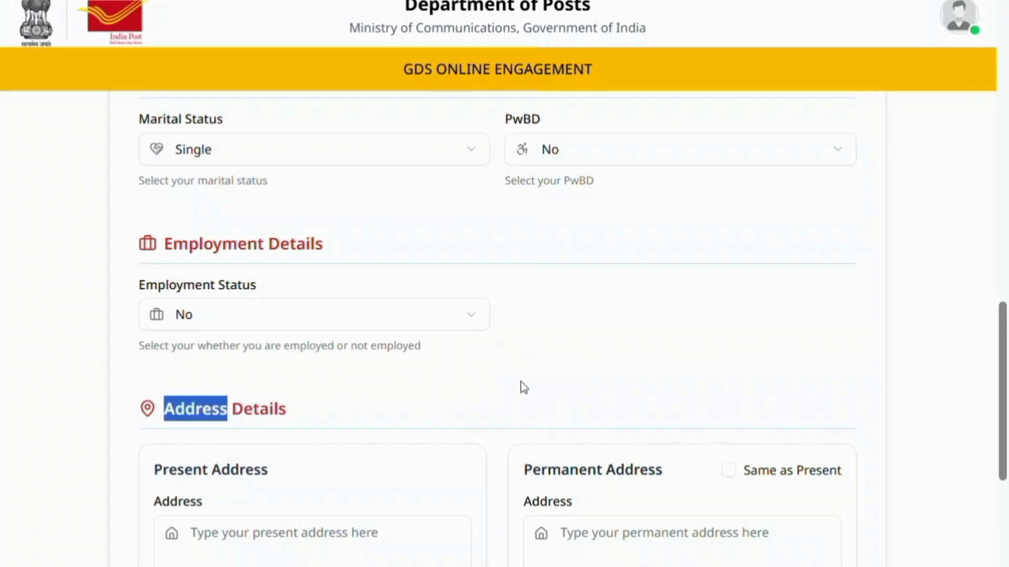
scroll(1001, 426, down, 2)
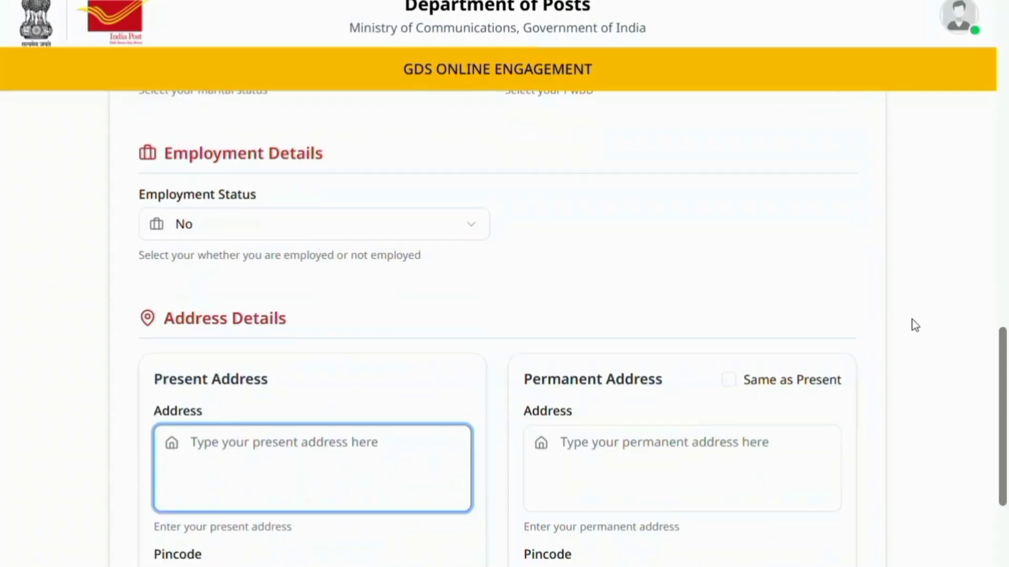
Fill in the present address with MAHARASHTRA as the state
click(917, 329)
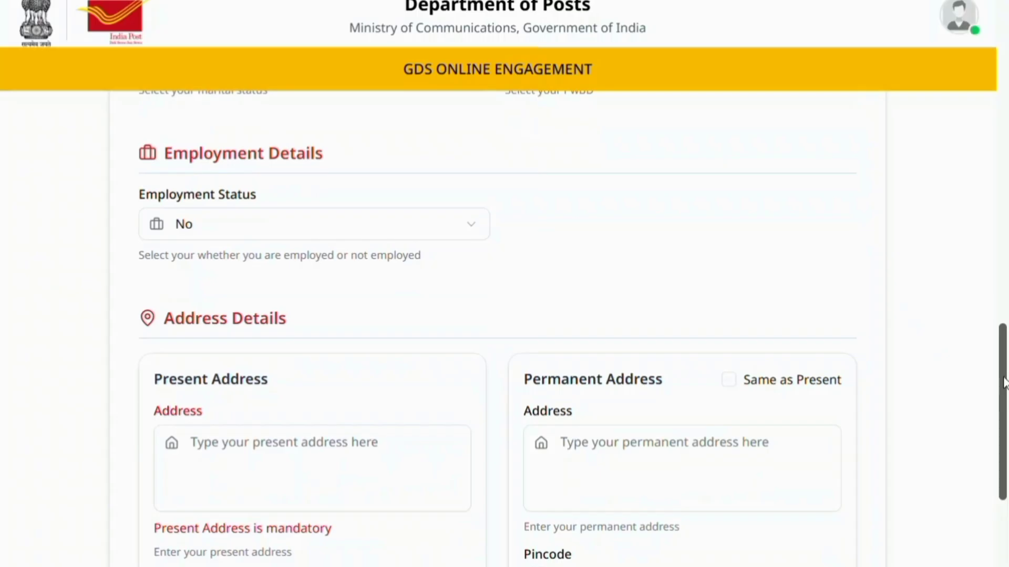
scroll(1003, 379, down, 2)
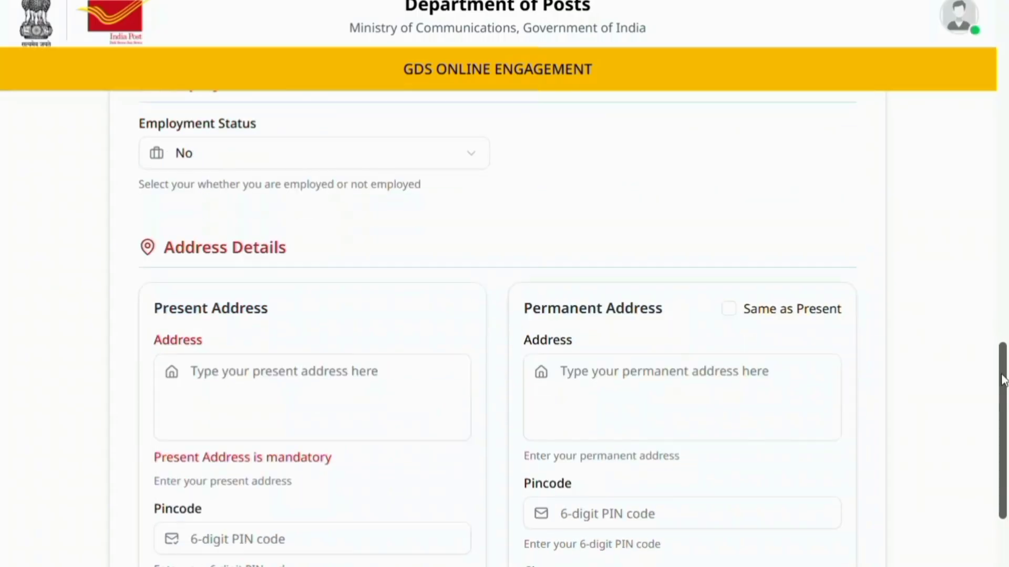
scroll(1004, 379, down, 2)
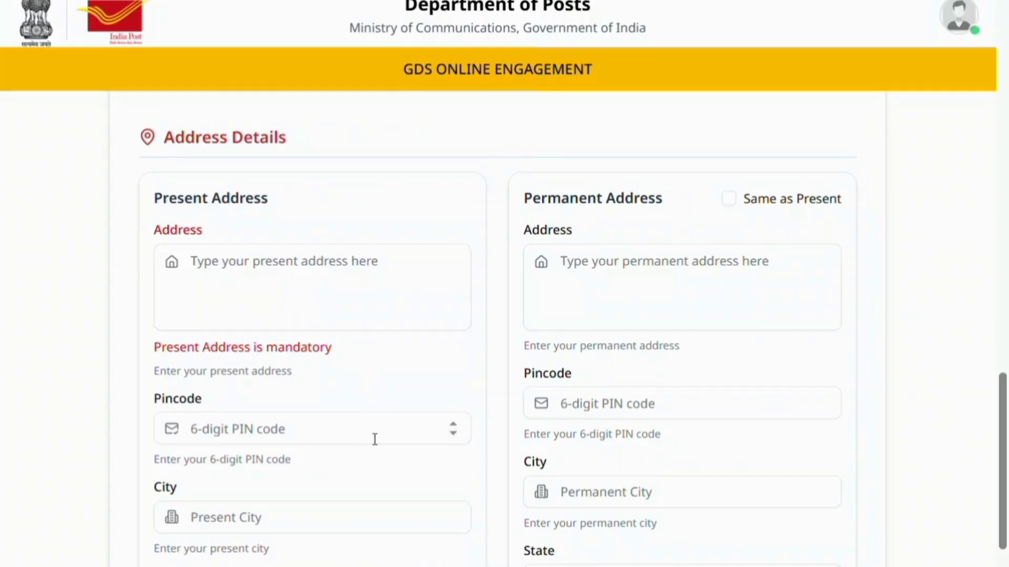
scroll(376, 440, down, 3)
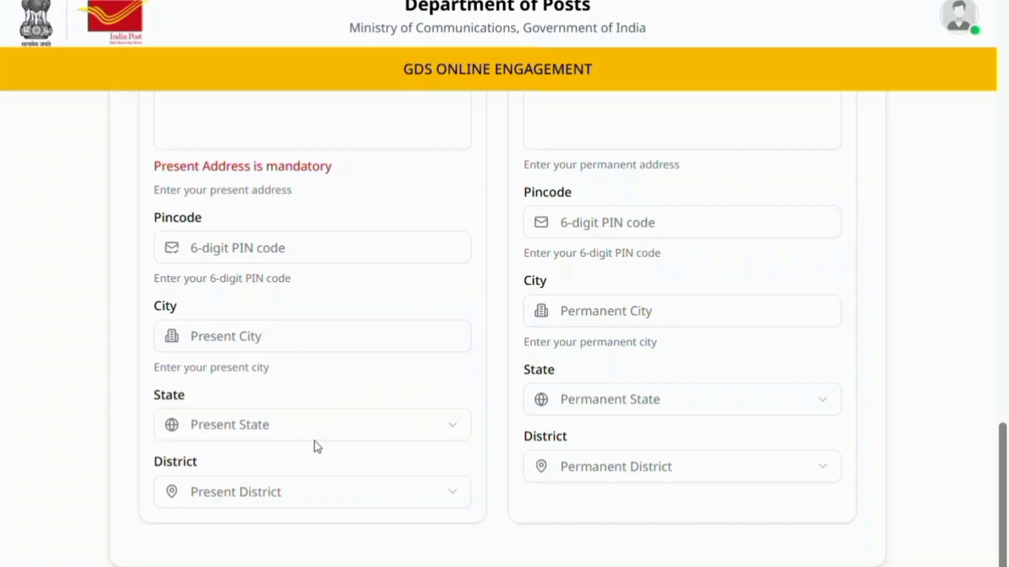
click(308, 428)
click(313, 465)
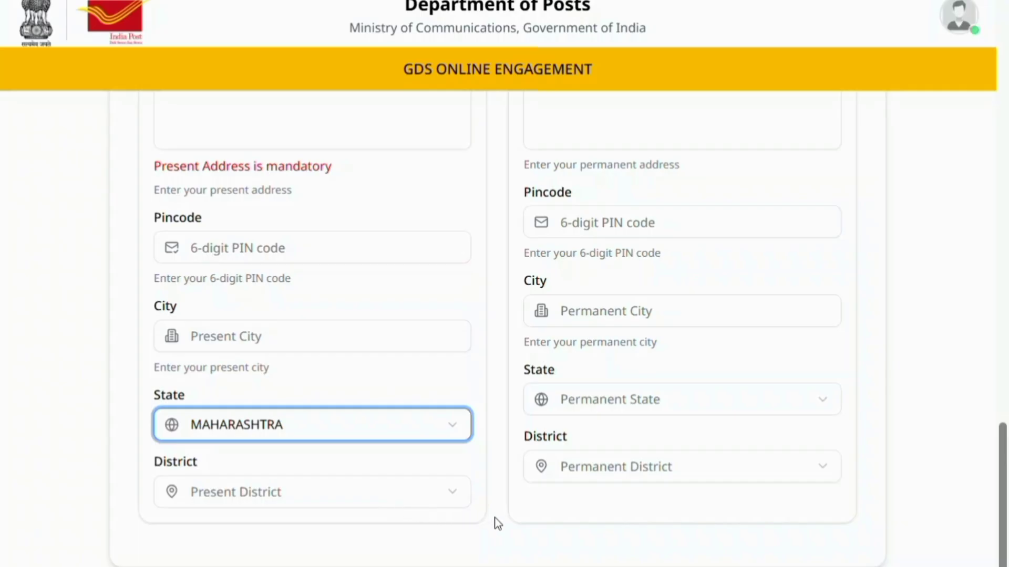
Copy the present address as the permanent address and save the personal details
scroll(495, 522, up, 3)
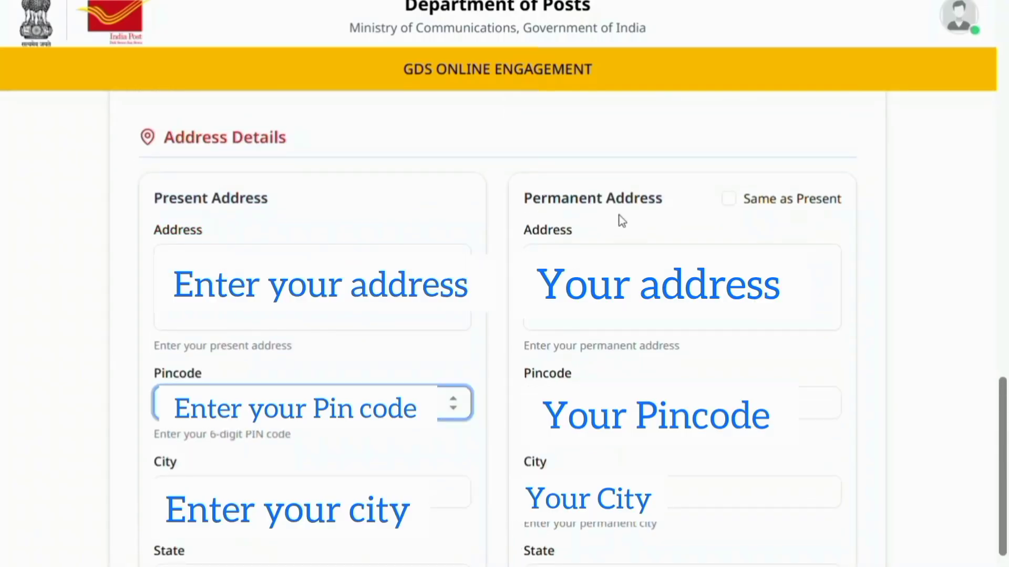
click(728, 200)
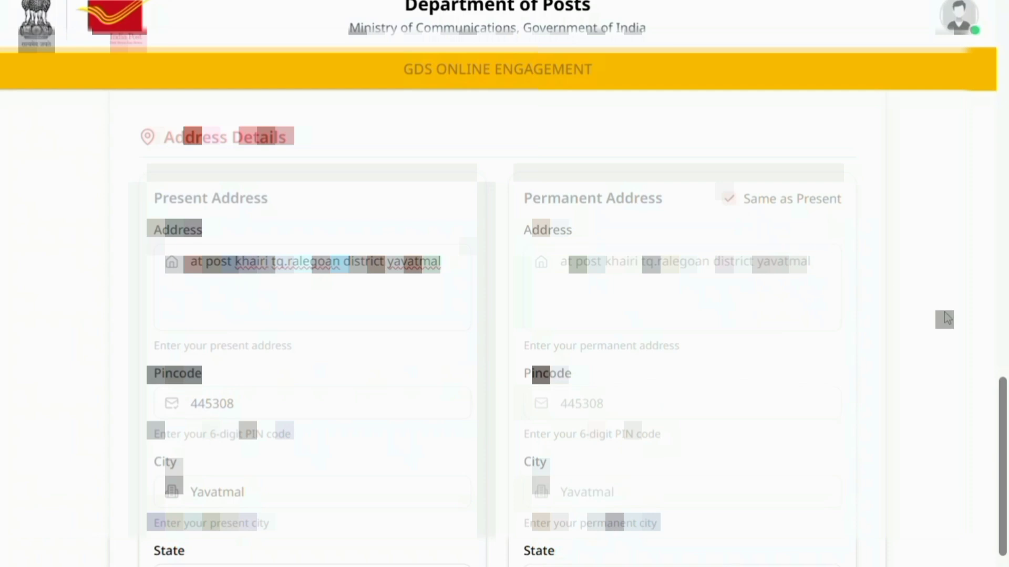
scroll(944, 314, down, 3)
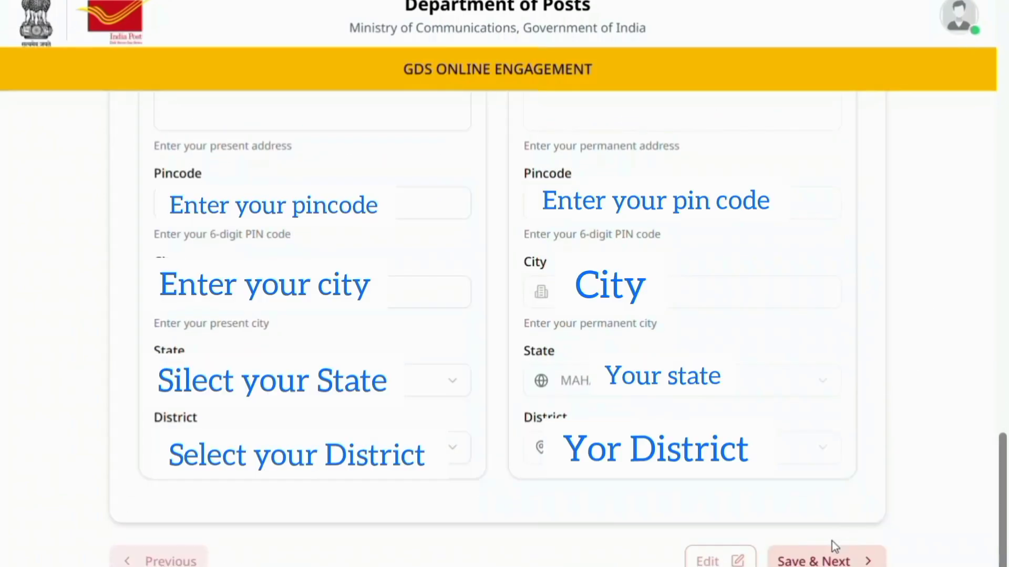
click(822, 560)
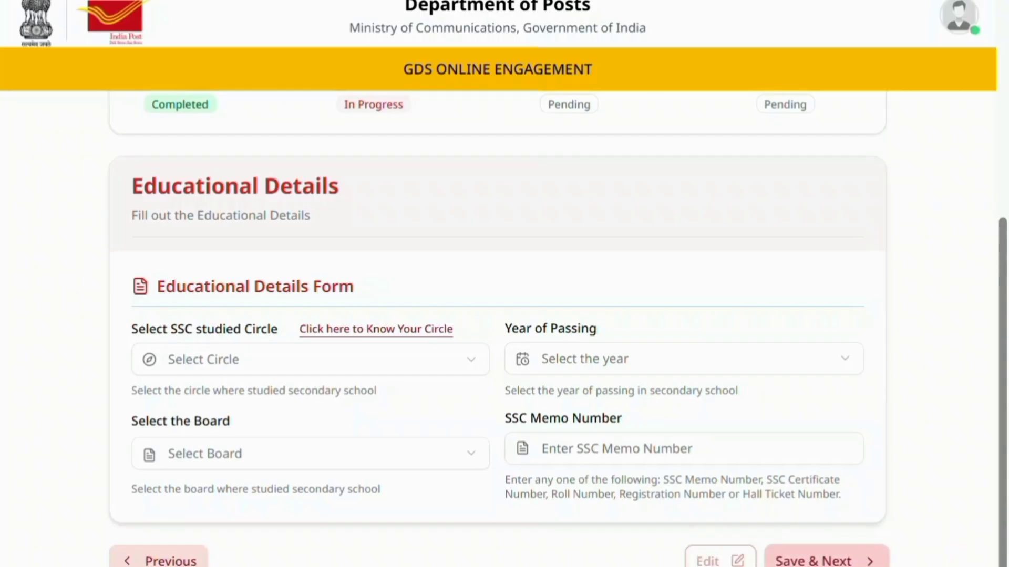
Set the SSC circle to Maharashtra Circle and the passing year to 2011
click(316, 359)
click(348, 386)
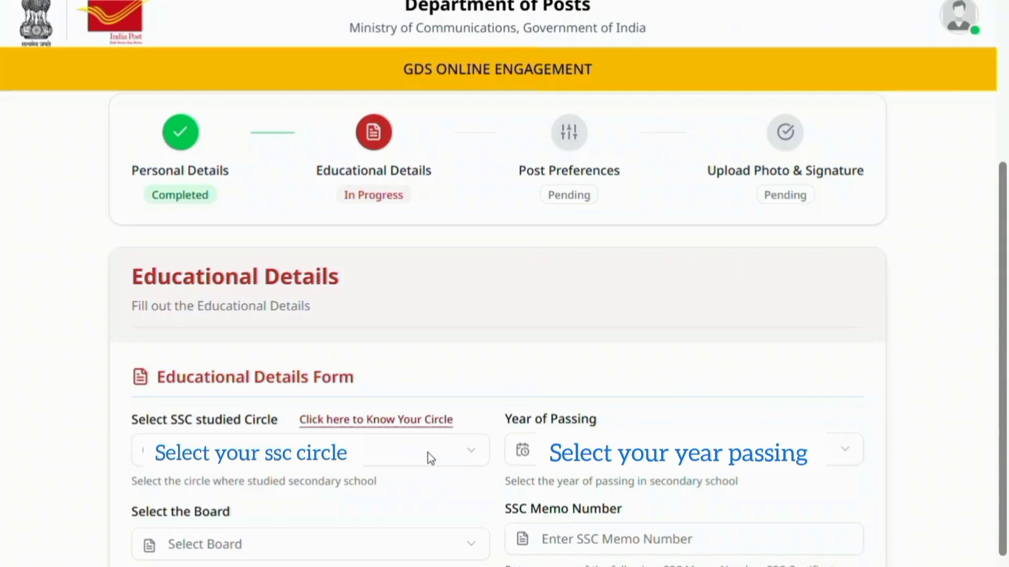
click(520, 450)
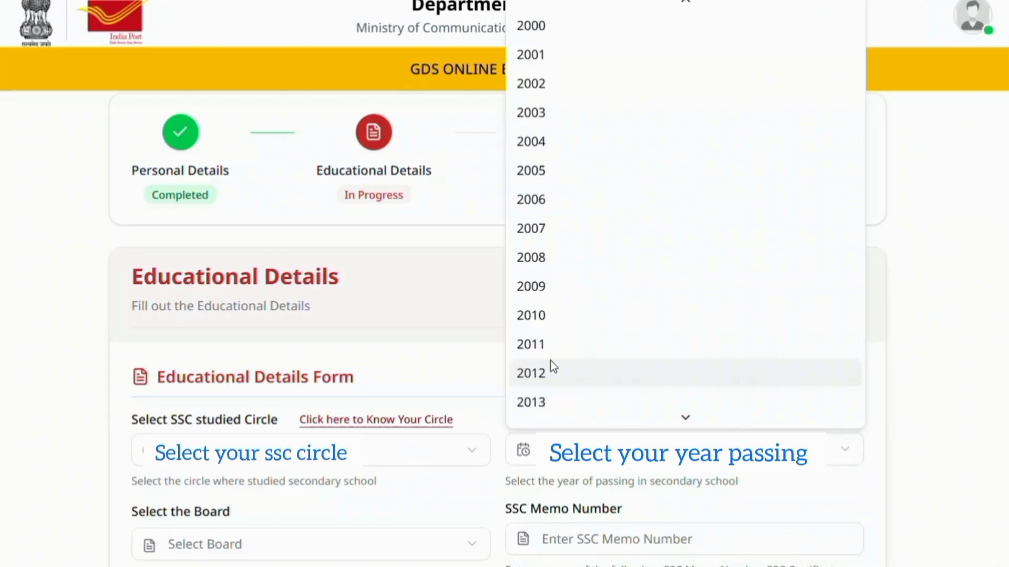
click(546, 344)
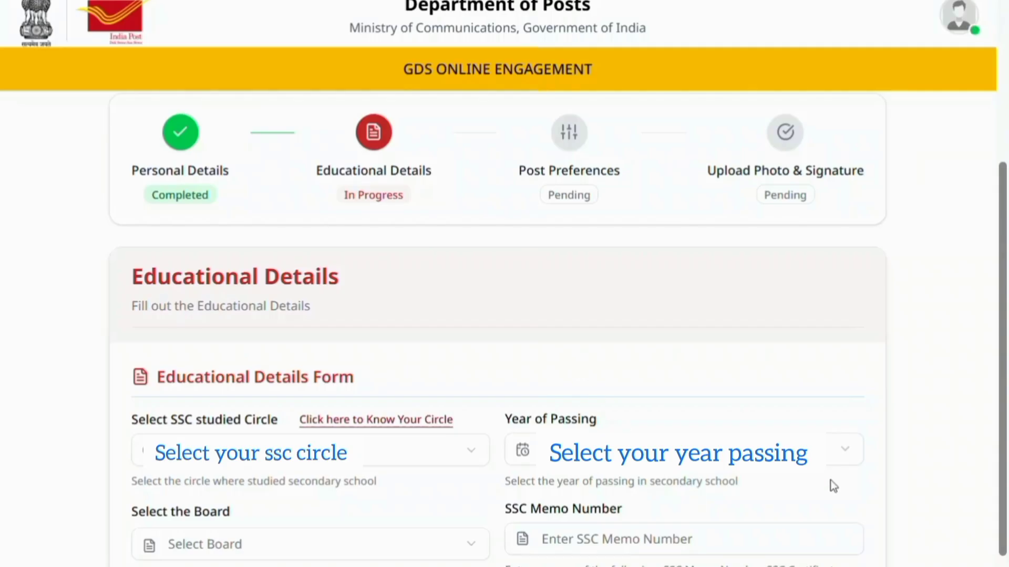
scroll(281, 548, down, 2)
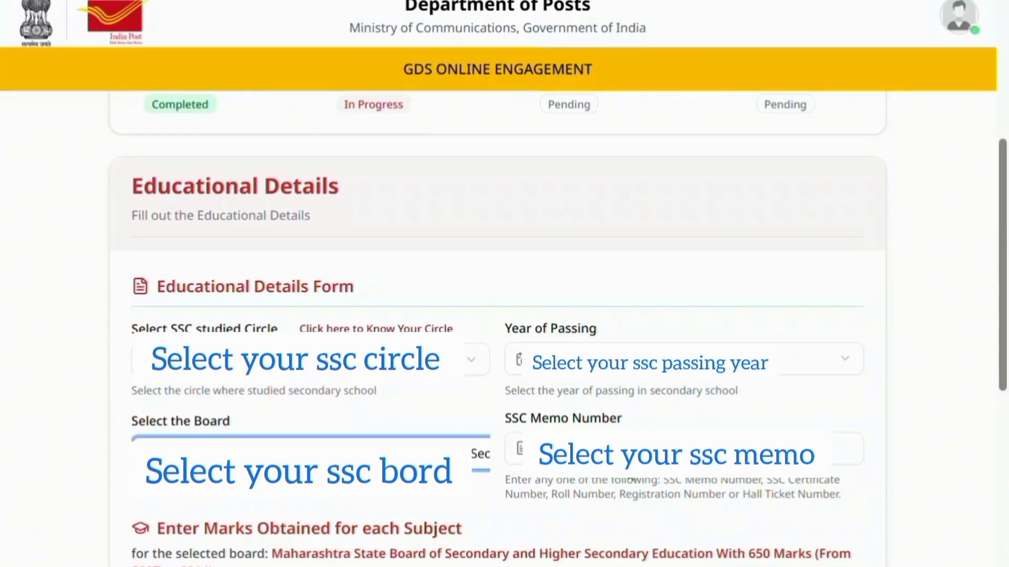
scroll(563, 494, down, 2)
Enter the SSC memo number and save the educational details
click(591, 360)
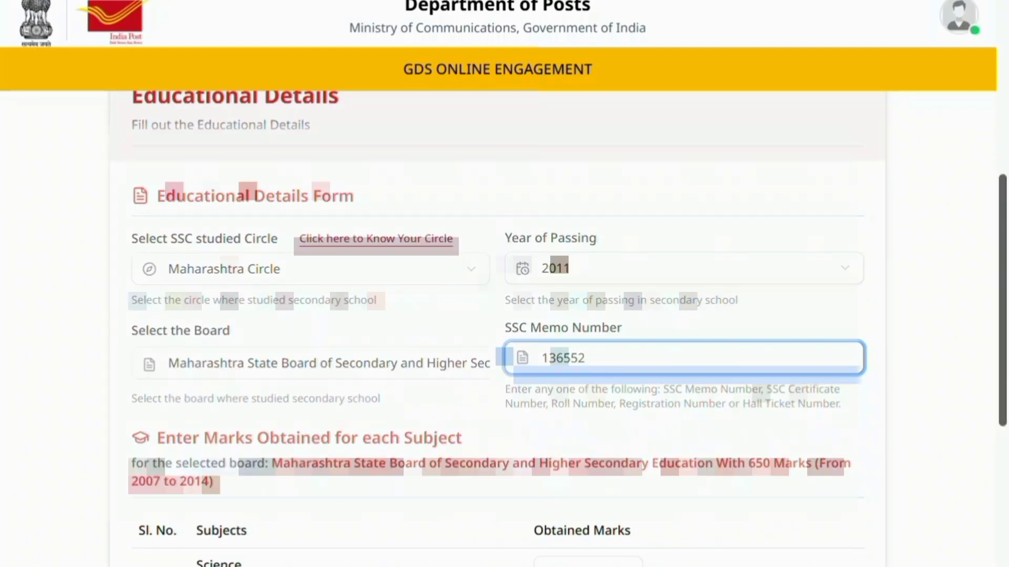
scroll(504, 326, down, 2)
scroll(505, 325, down, 2)
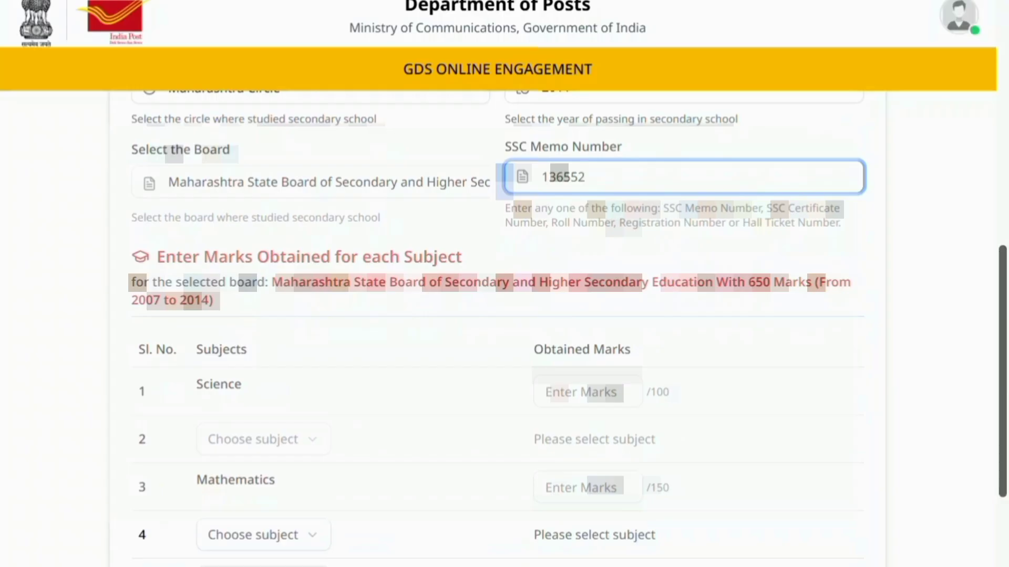
scroll(505, 326, down, 2)
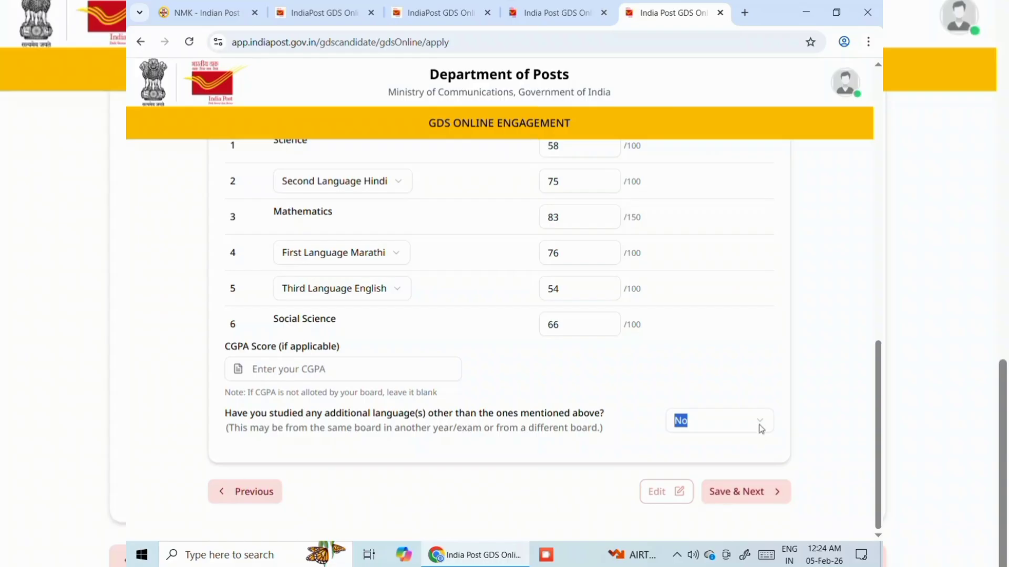
click(741, 494)
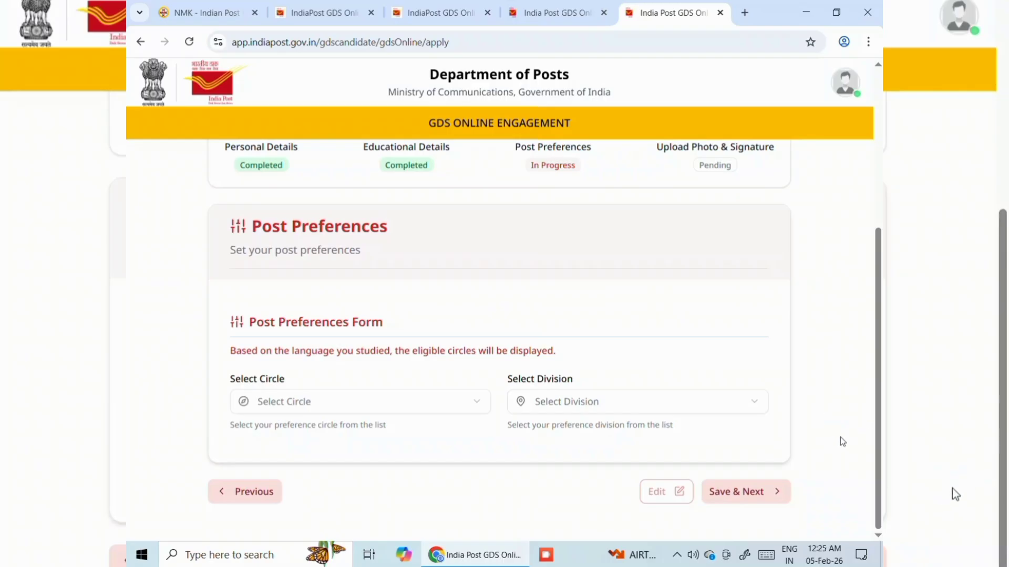
Choose Maharashtra Circle and Yeotmal Division, listing its 64 vacant posts
scroll(852, 437, up, 3)
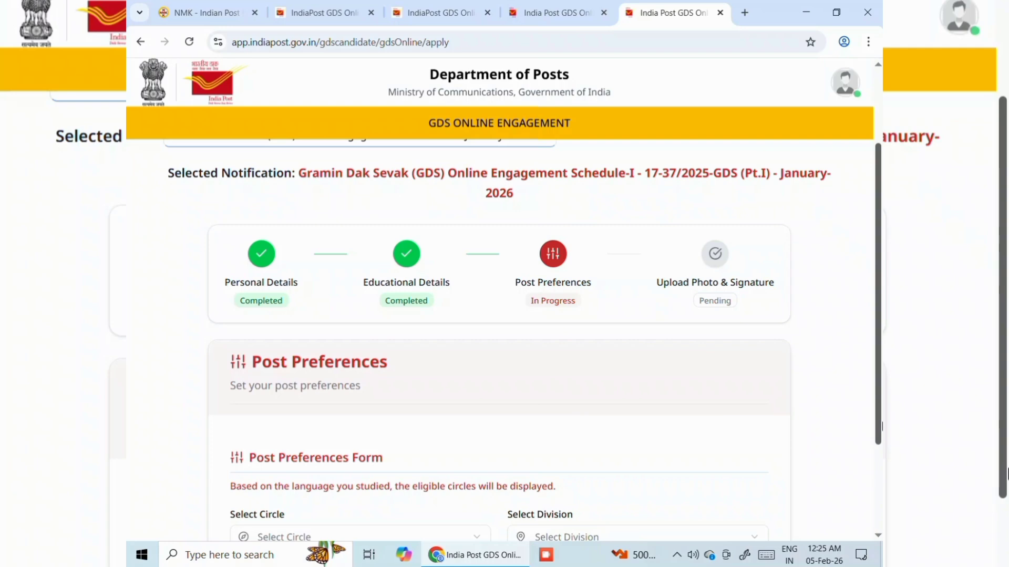
scroll(883, 427, down, 3)
click(462, 401)
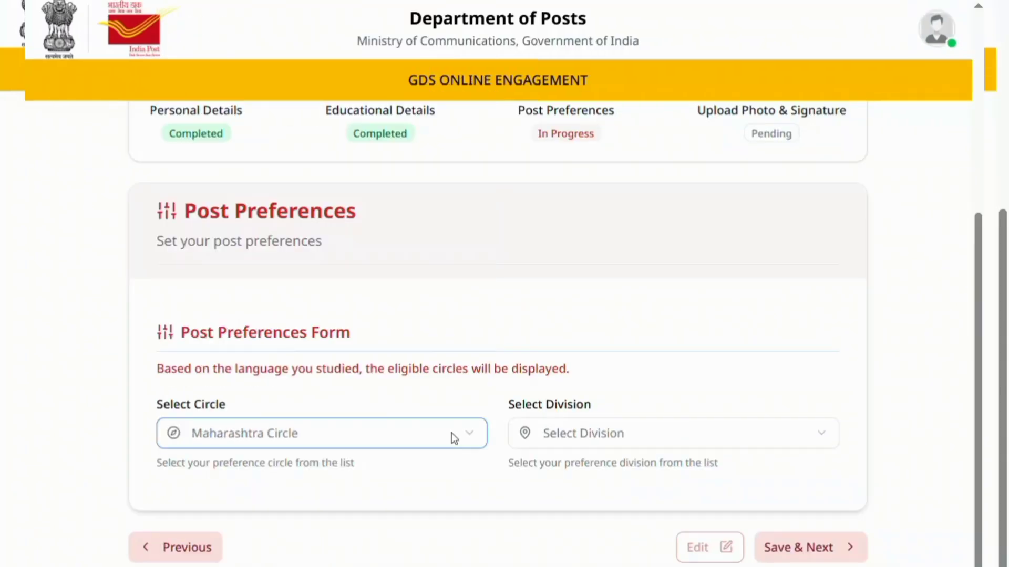
key(Return)
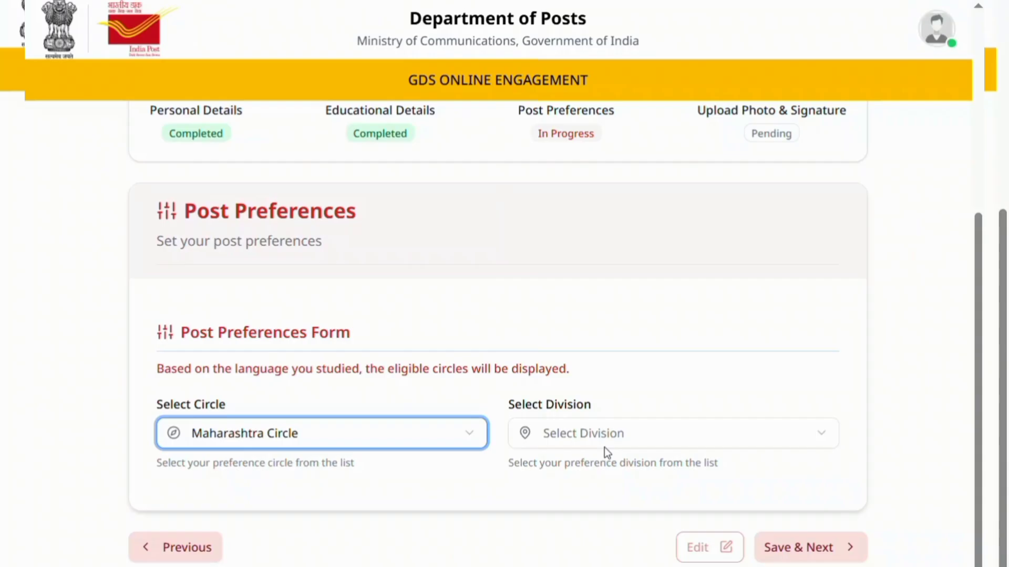
click(693, 446)
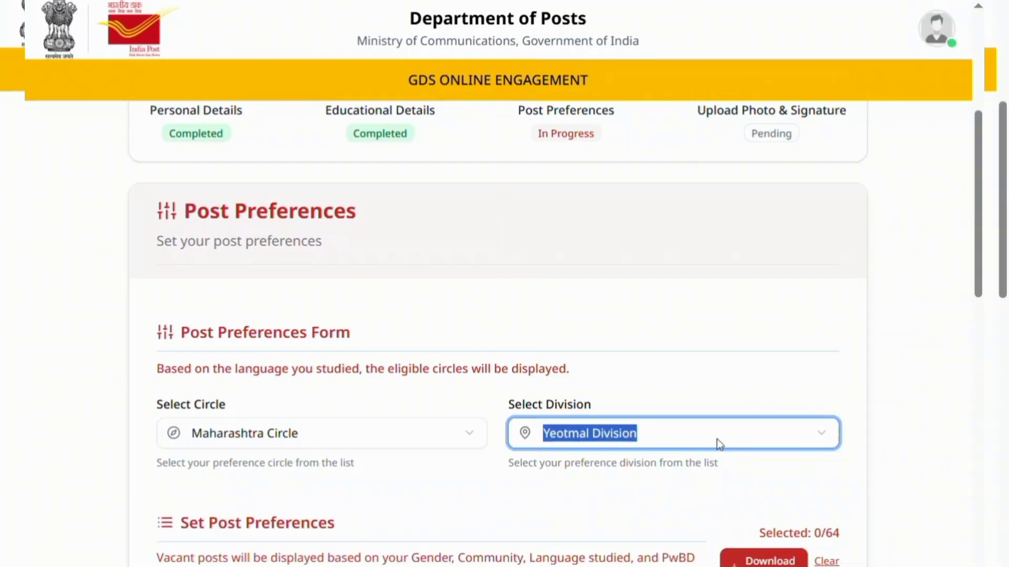
click(867, 489)
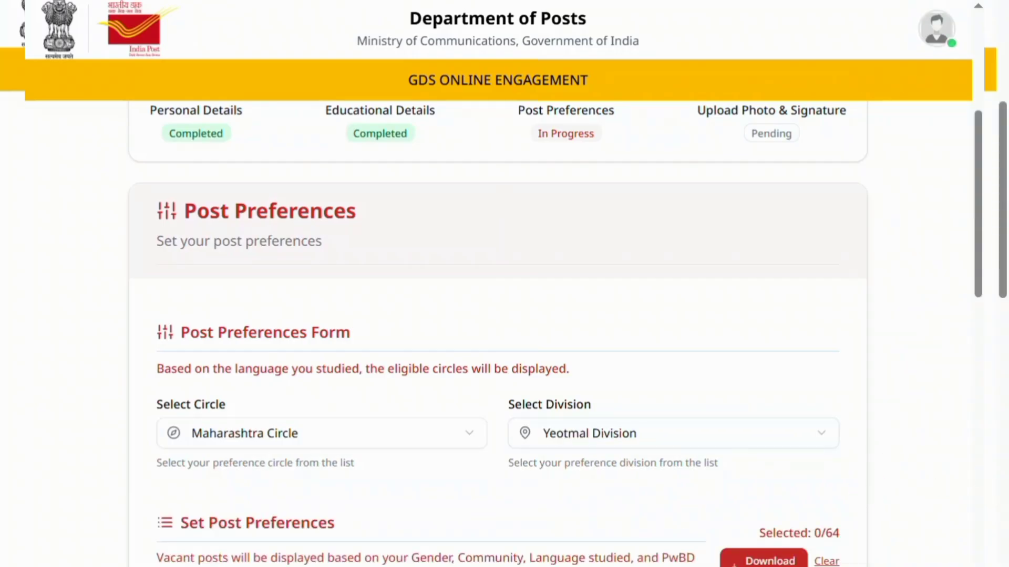
scroll(982, 284, down, 6)
Assign preference numbers to the Yeotmal posts, ranking Akoli B.O-ABPM-OBC as 1
scroll(982, 283, down, 2)
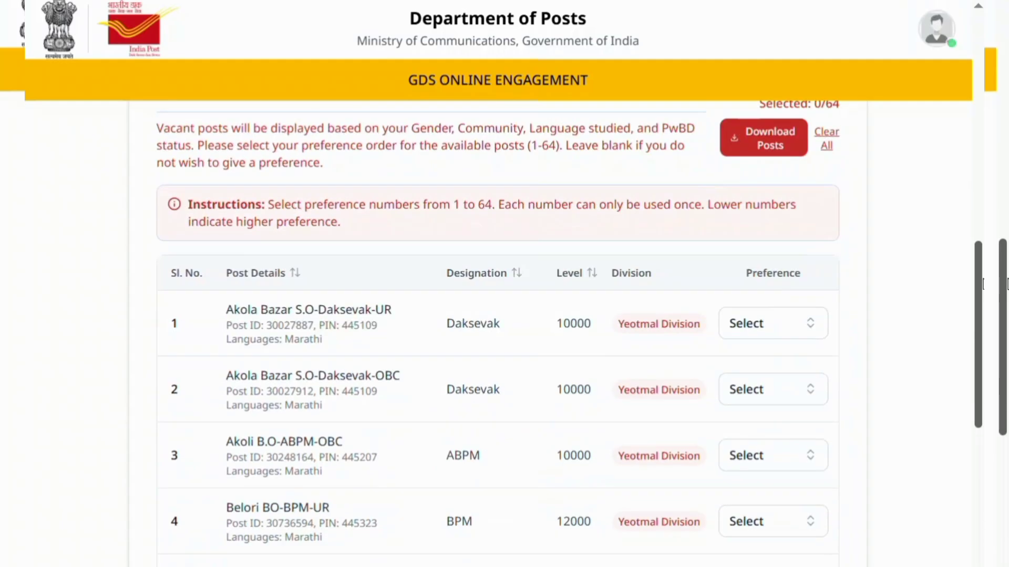
scroll(982, 283, down, 2)
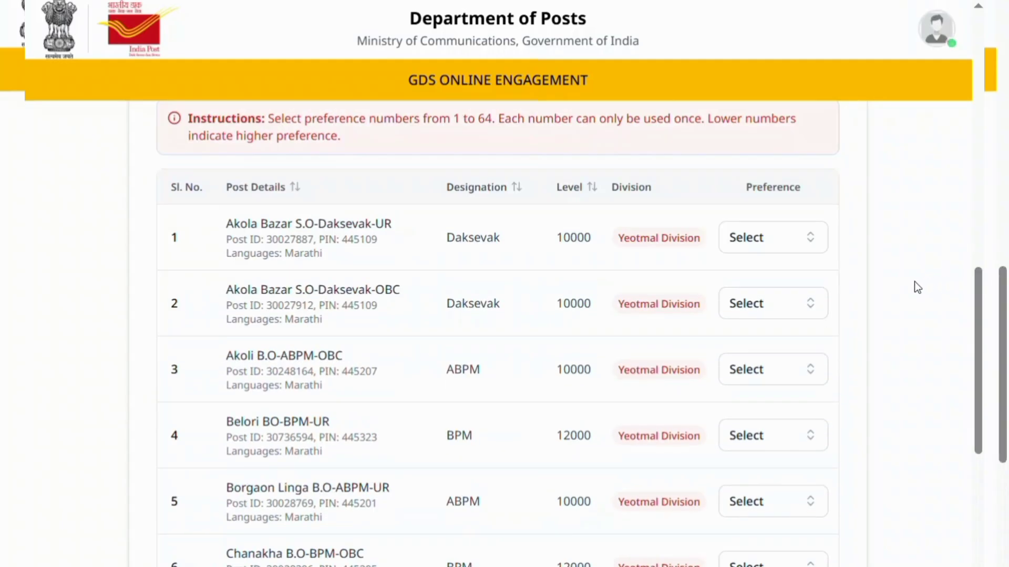
click(800, 245)
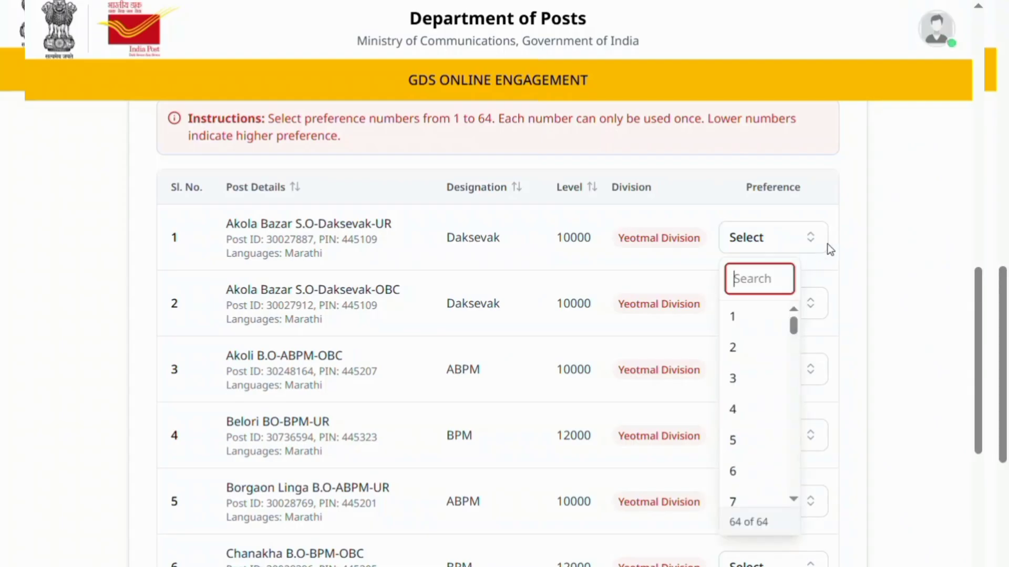
scroll(878, 450, down, 1)
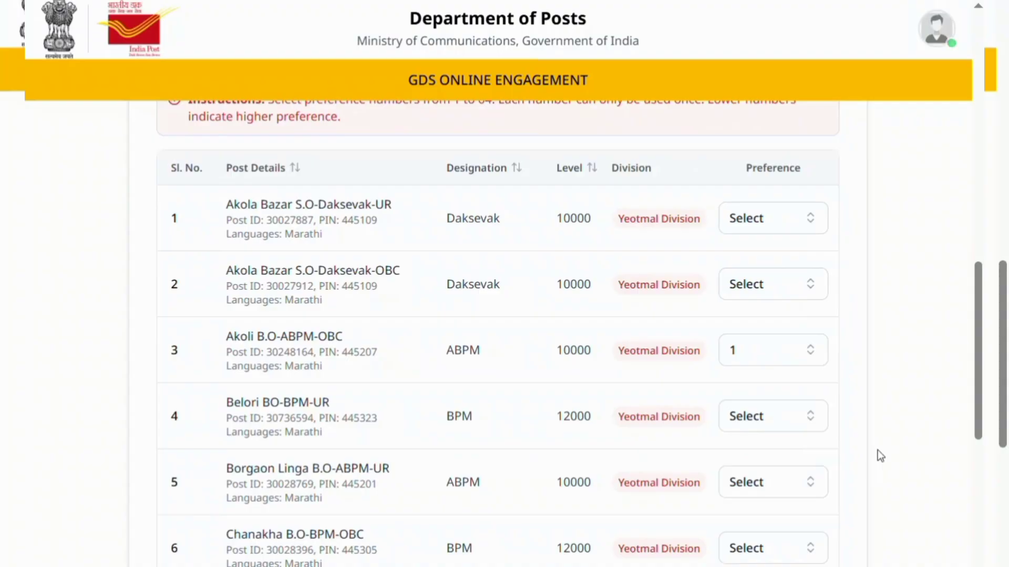
scroll(877, 449, down, 2)
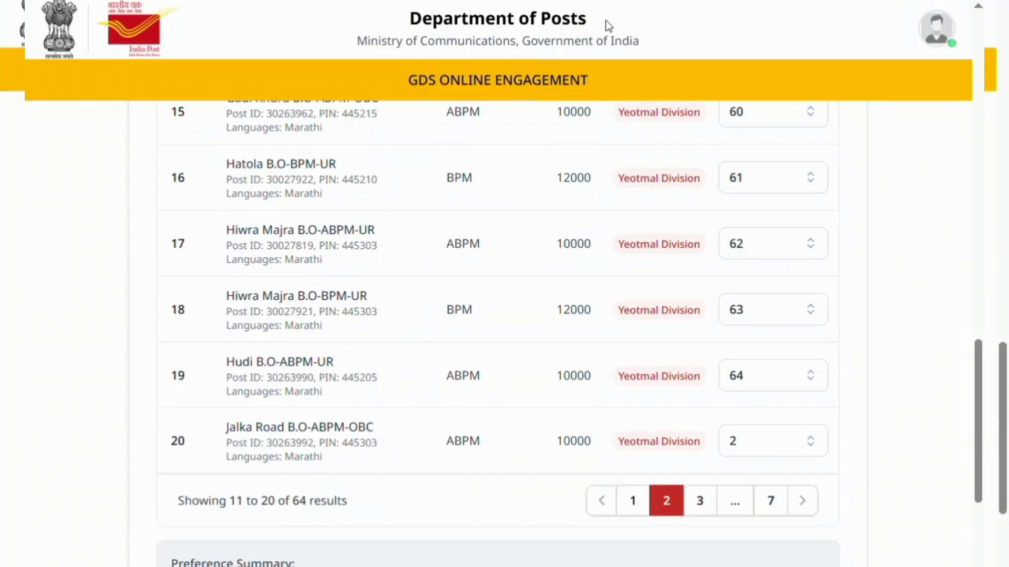
scroll(1005, 452, down, 3)
scroll(1005, 452, down, 2)
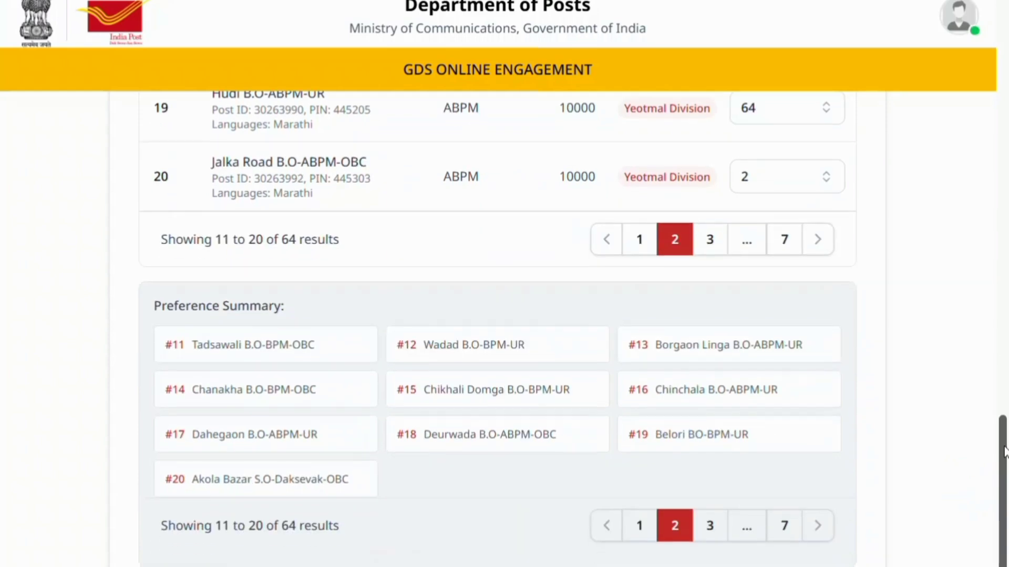
scroll(1004, 452, down, 2)
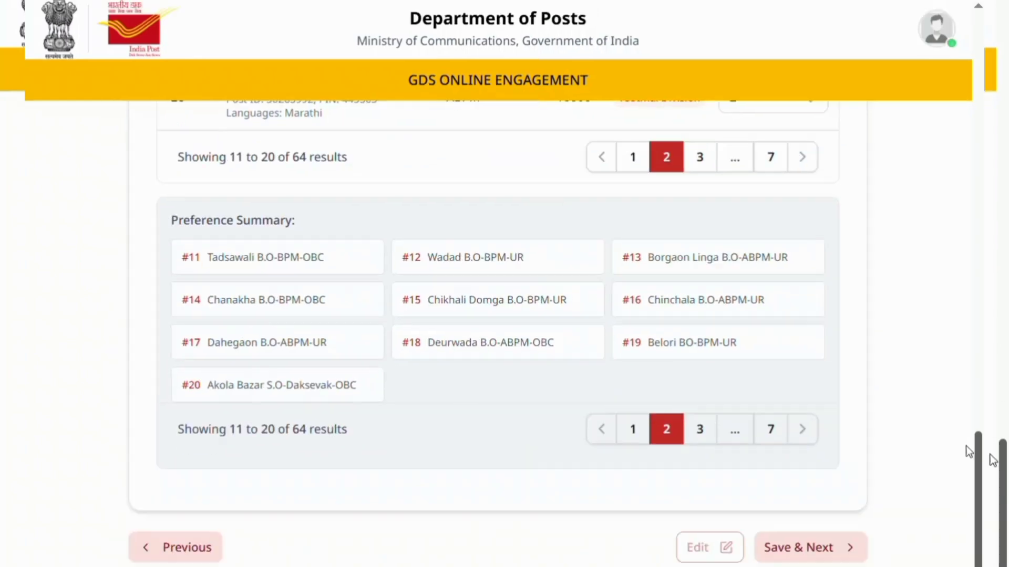
Save the post preferences, then attach pcm.jpg as photo and pcs.jpg as signature
click(822, 560)
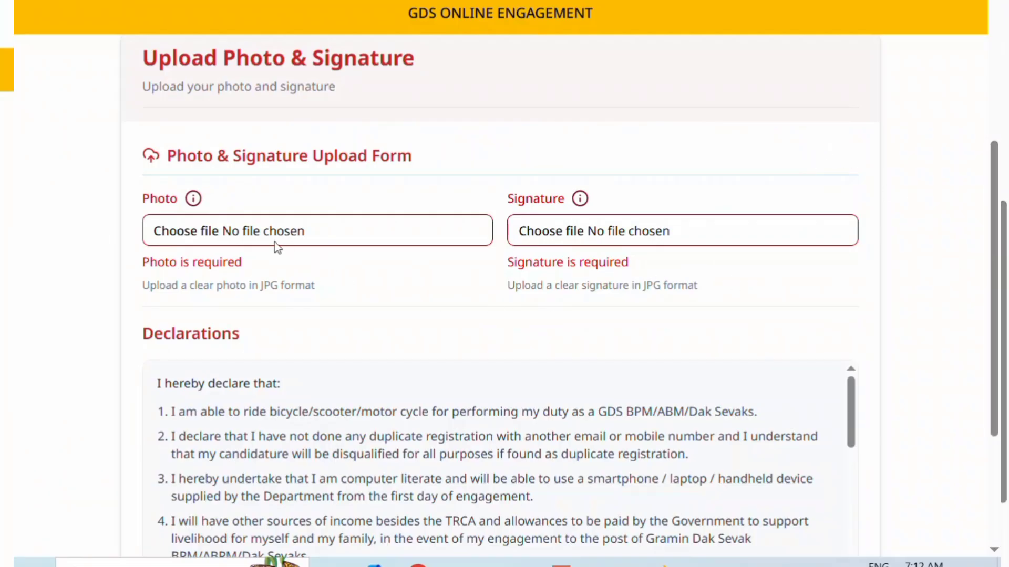
click(200, 231)
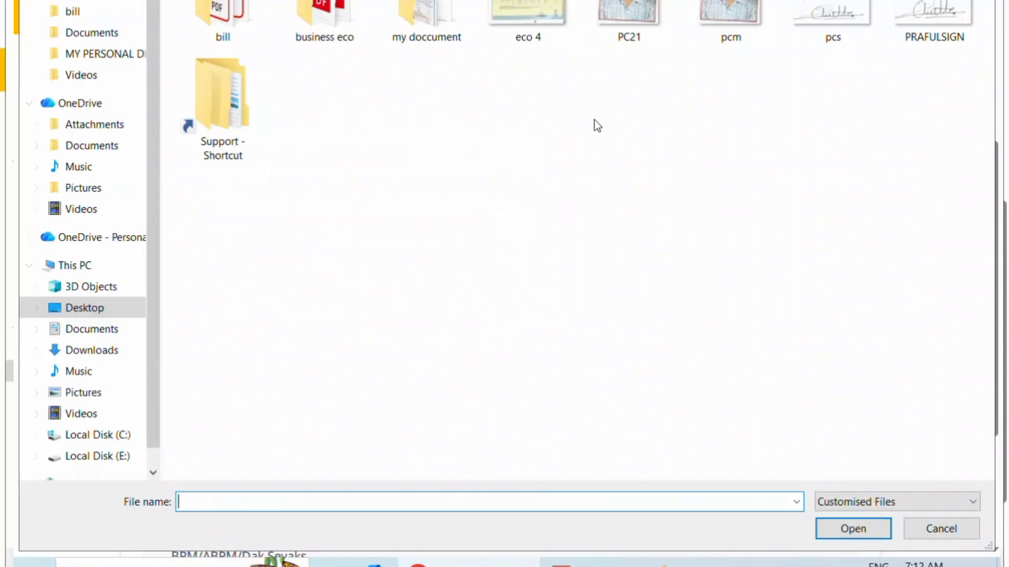
click(723, 20)
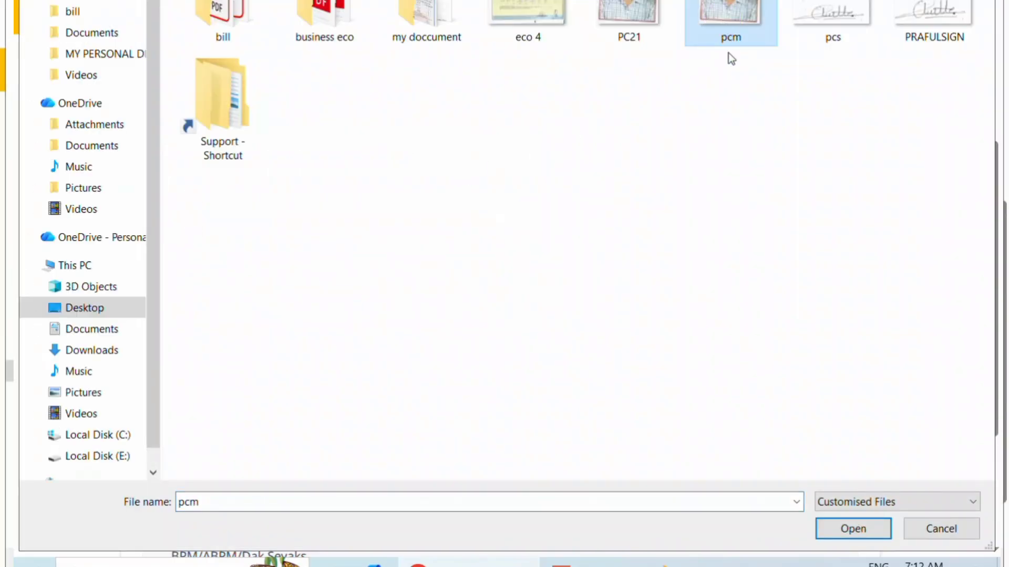
click(845, 531)
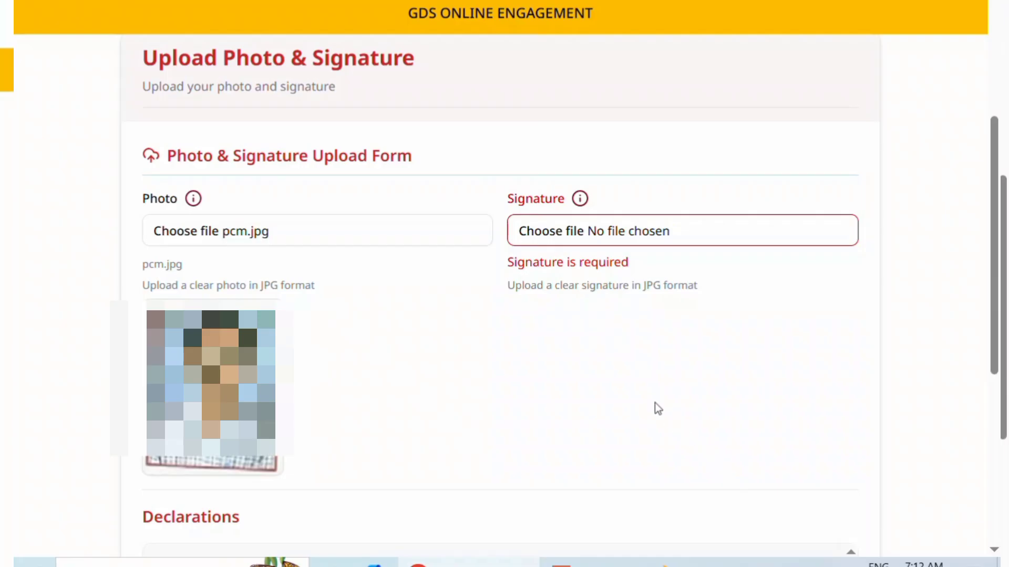
click(572, 237)
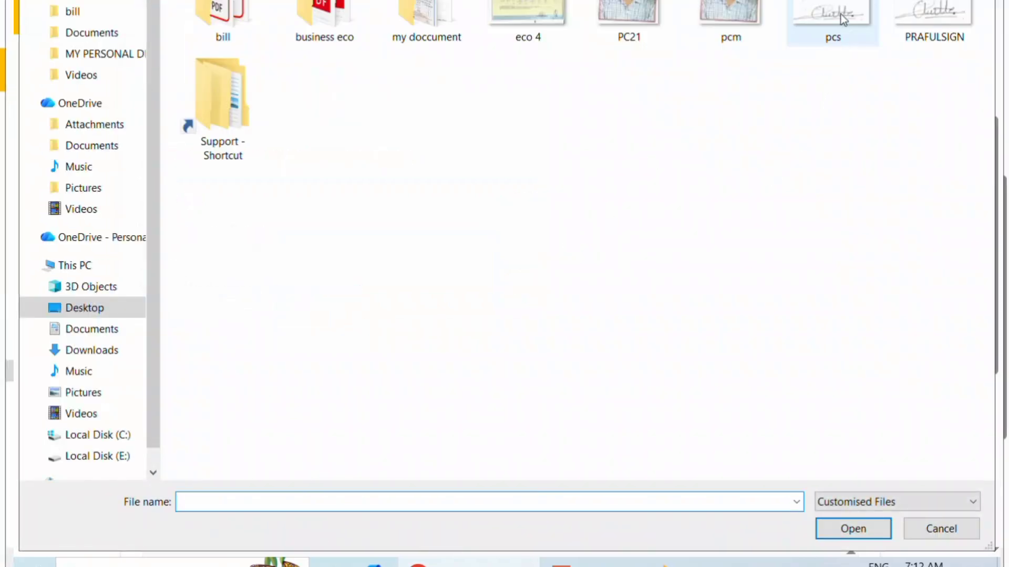
double_click(831, 16)
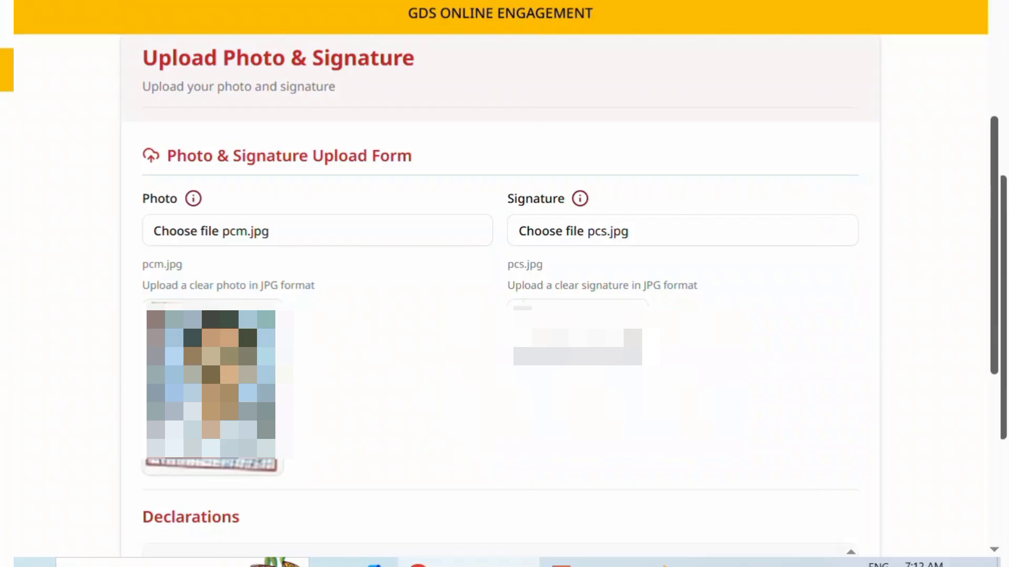
Tick the 'I confirm that I have read and agree' declaration checkbox
scroll(499, 315, down, 3)
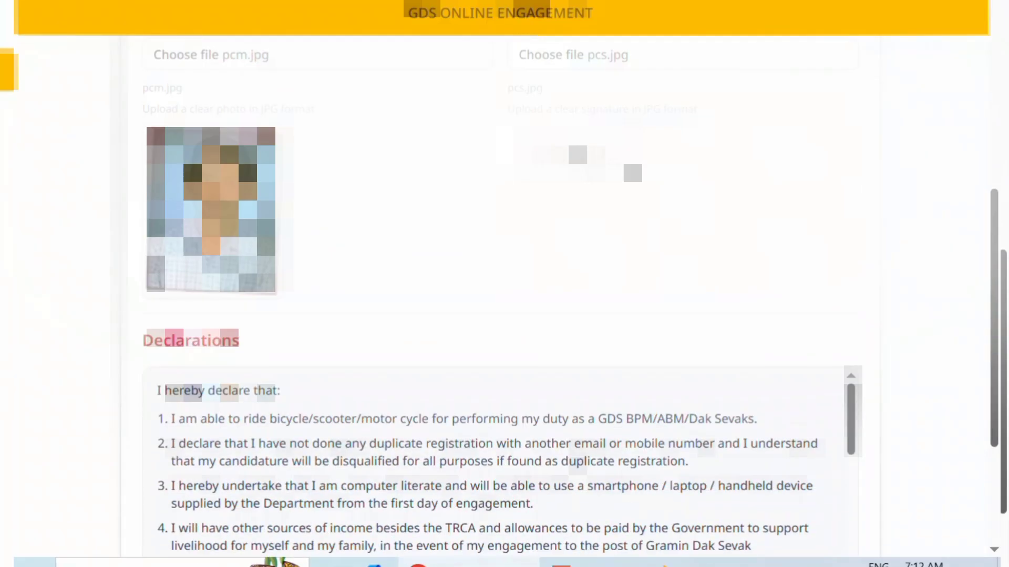
scroll(499, 315, down, 3)
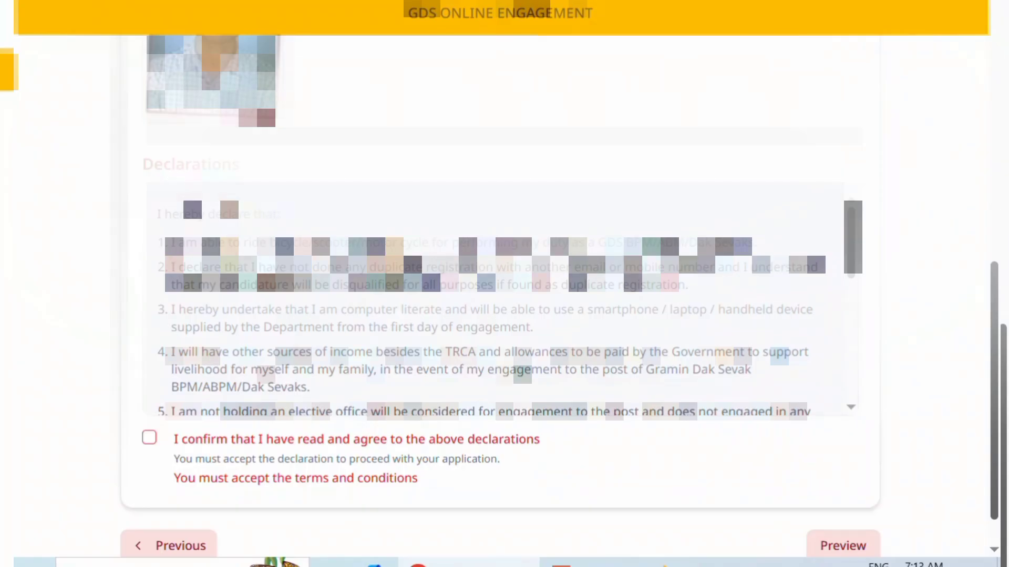
click(150, 441)
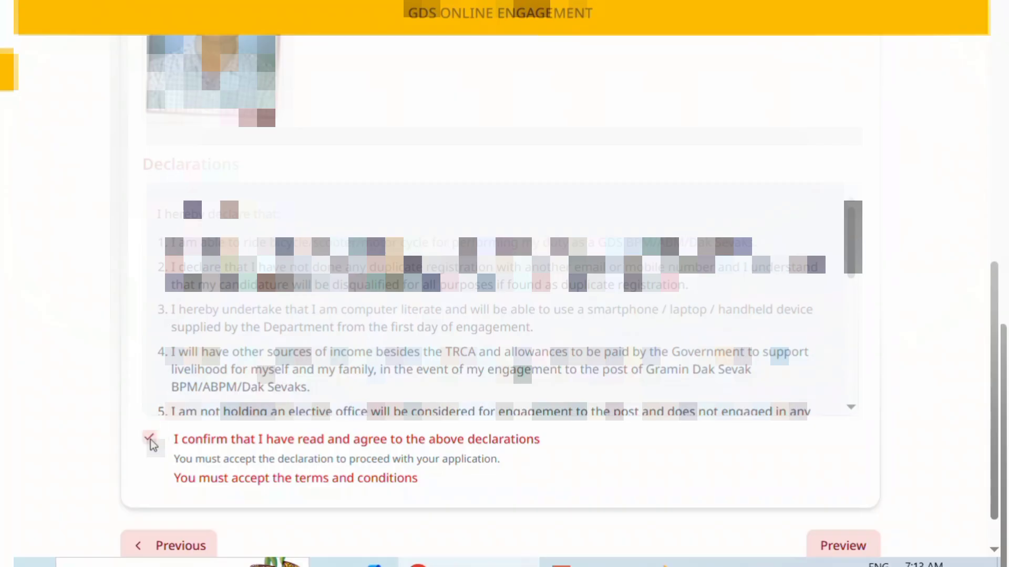
Review the Application Preview and request submission with Submit Application
click(837, 553)
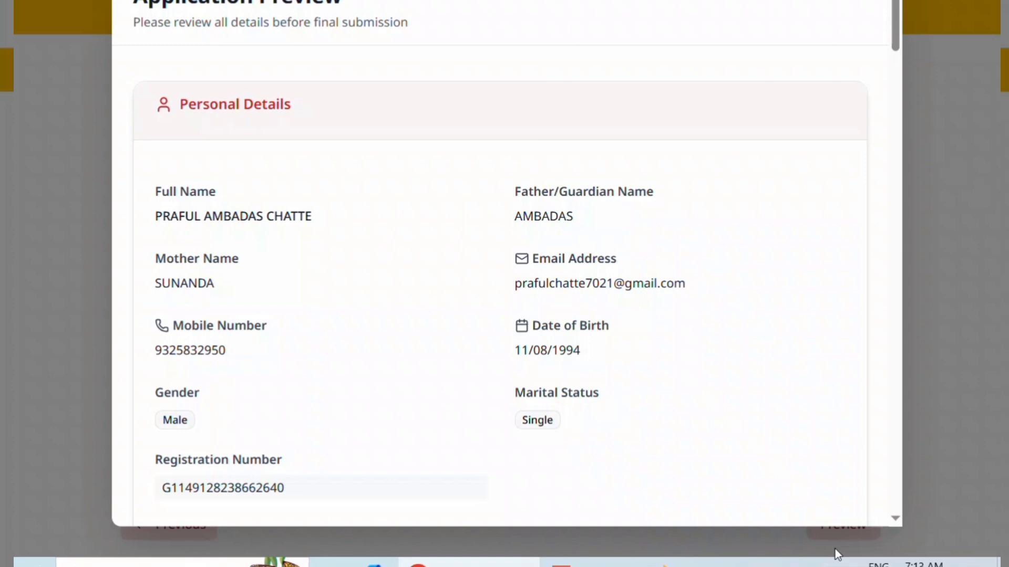
scroll(891, 46, down, 20)
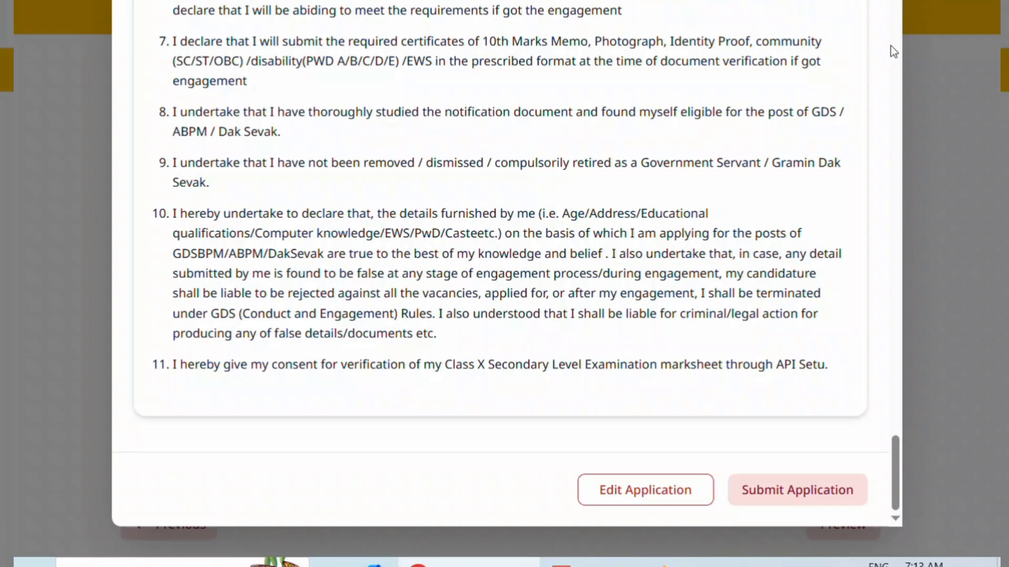
click(798, 496)
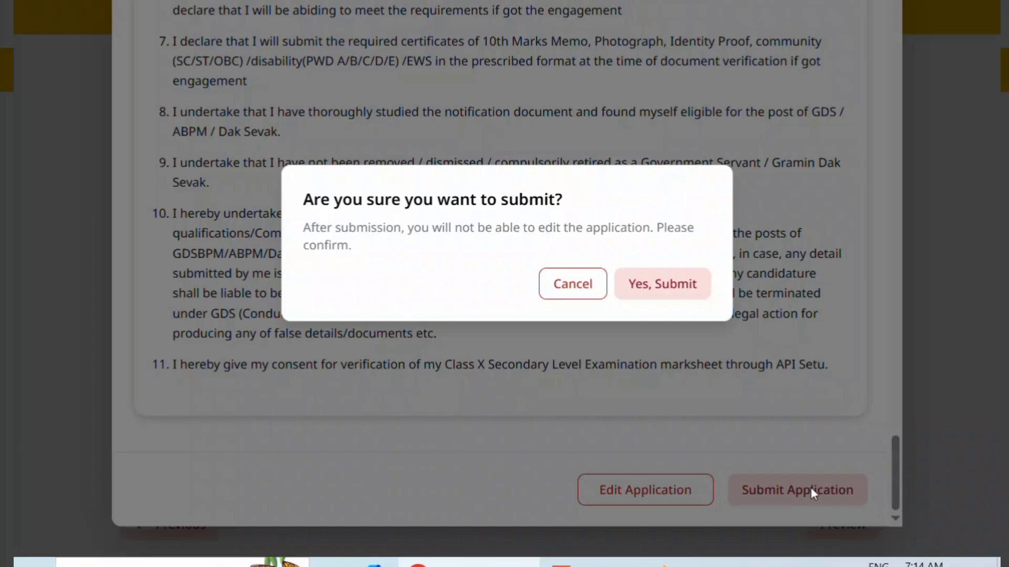
Confirm the submission and choose UPI to pay the ₹100 GDS fee
click(666, 288)
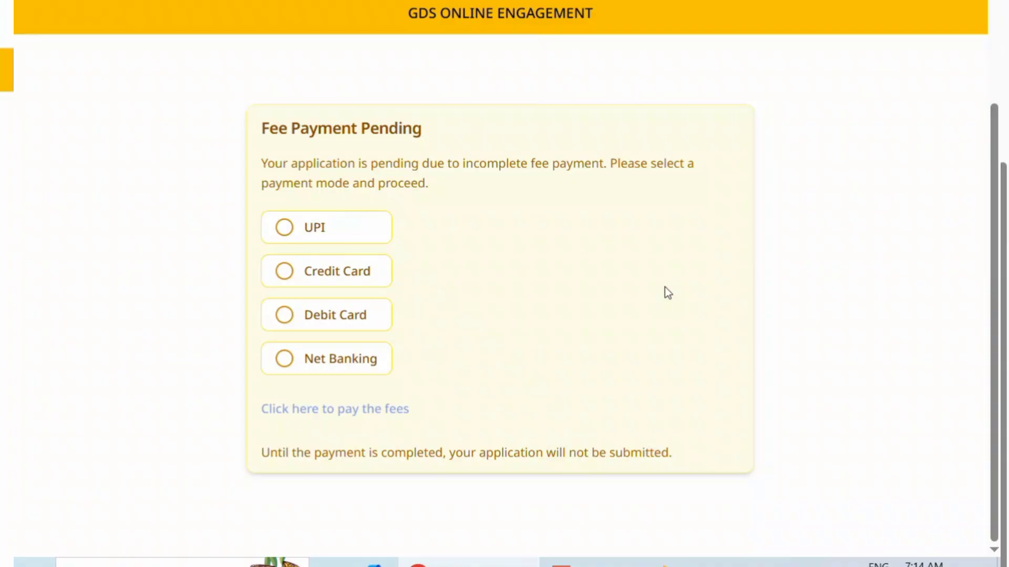
click(284, 228)
click(377, 405)
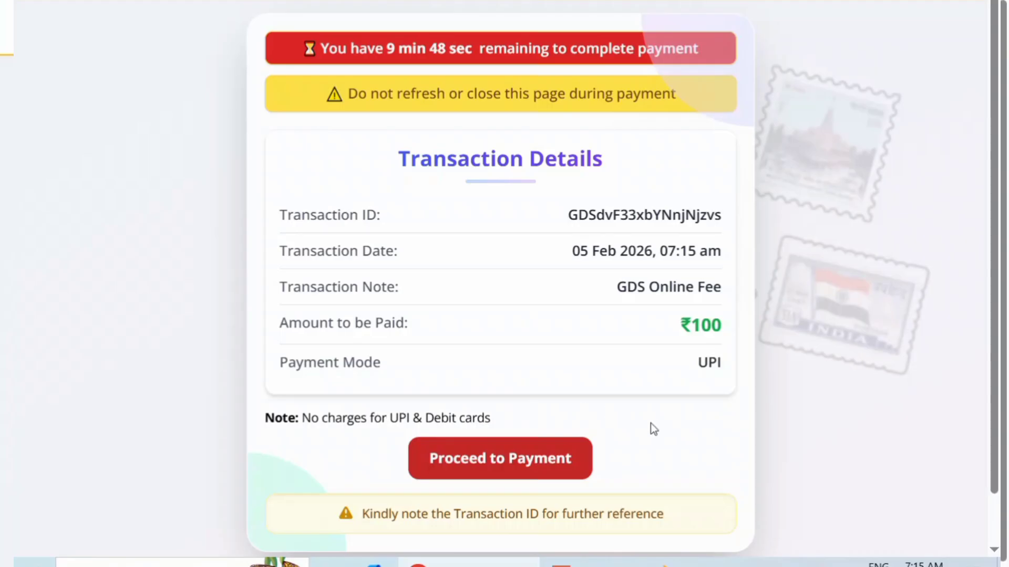
Pay the ₹100.00 GDS Online Fee by UPI QR in SBIePay until Payment Successful appears
click(536, 465)
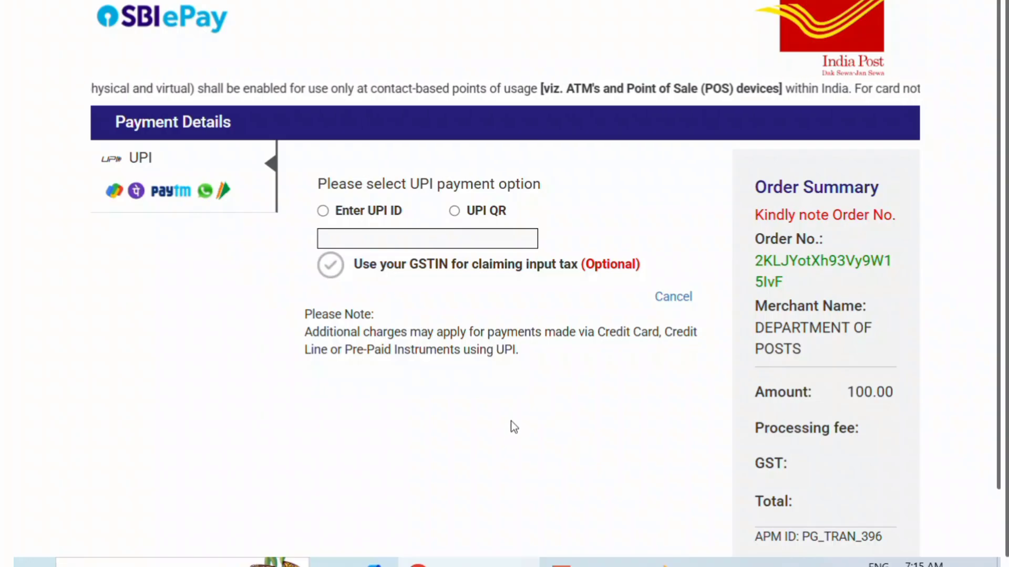
click(454, 212)
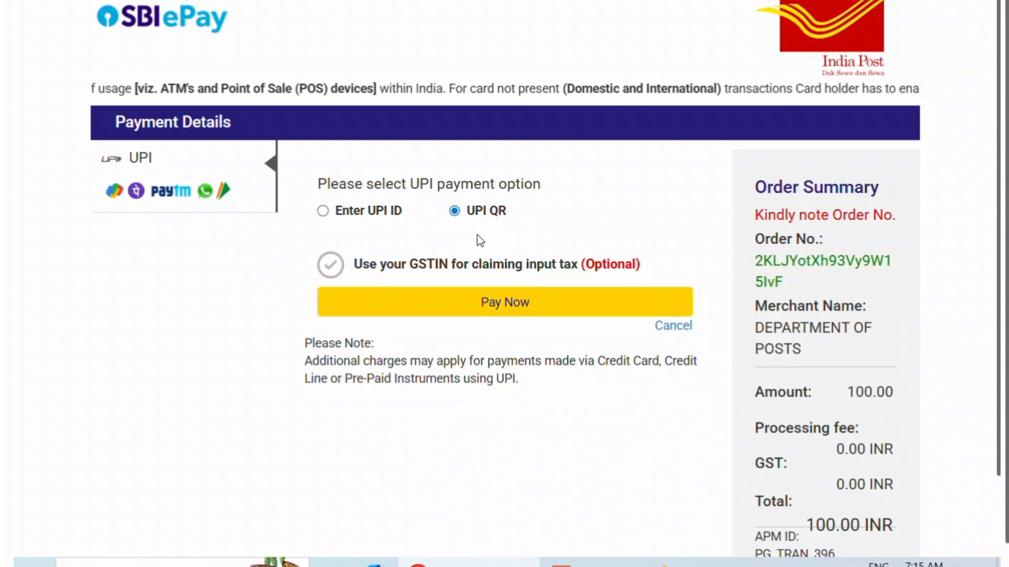
click(487, 307)
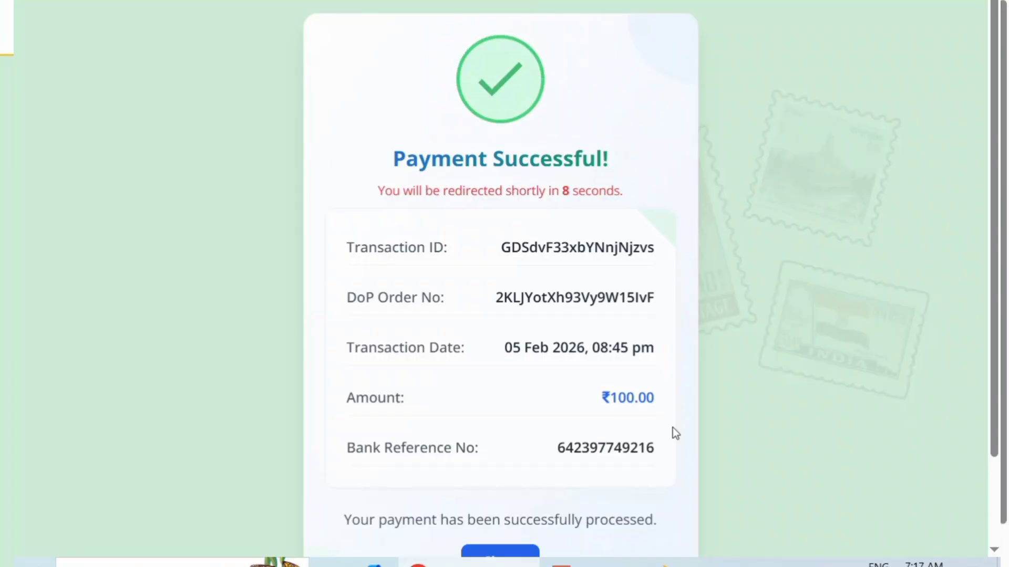
Check the submission confirmation and application number, then go back to the portal Dashboard
scroll(986, 391, down, 2)
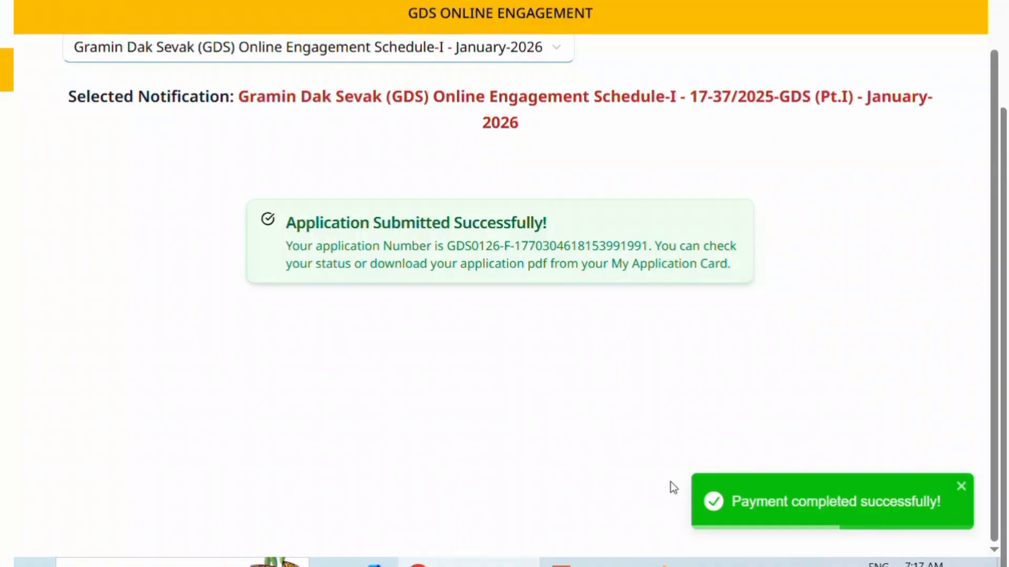
scroll(981, 350, up, 3)
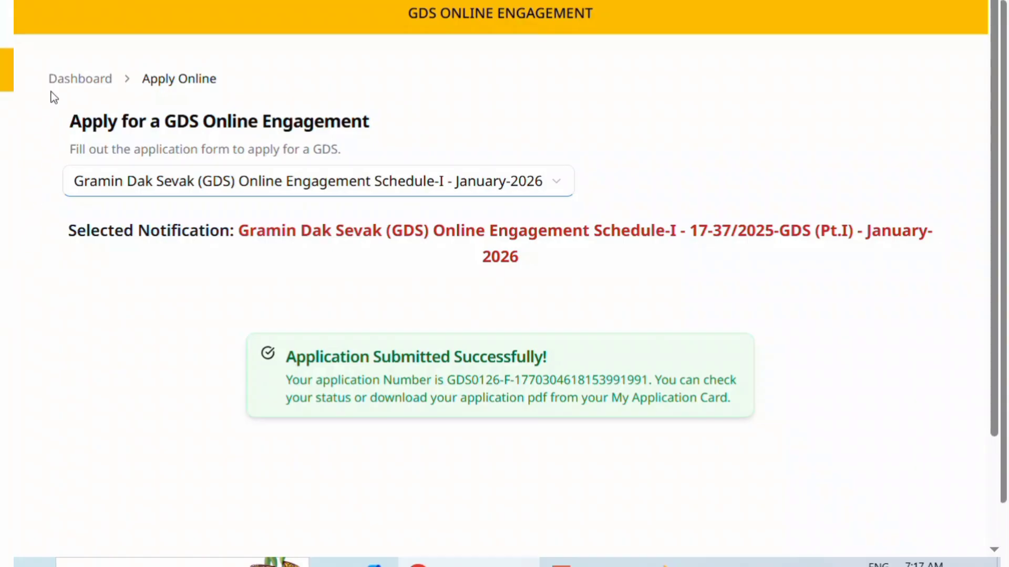
click(105, 77)
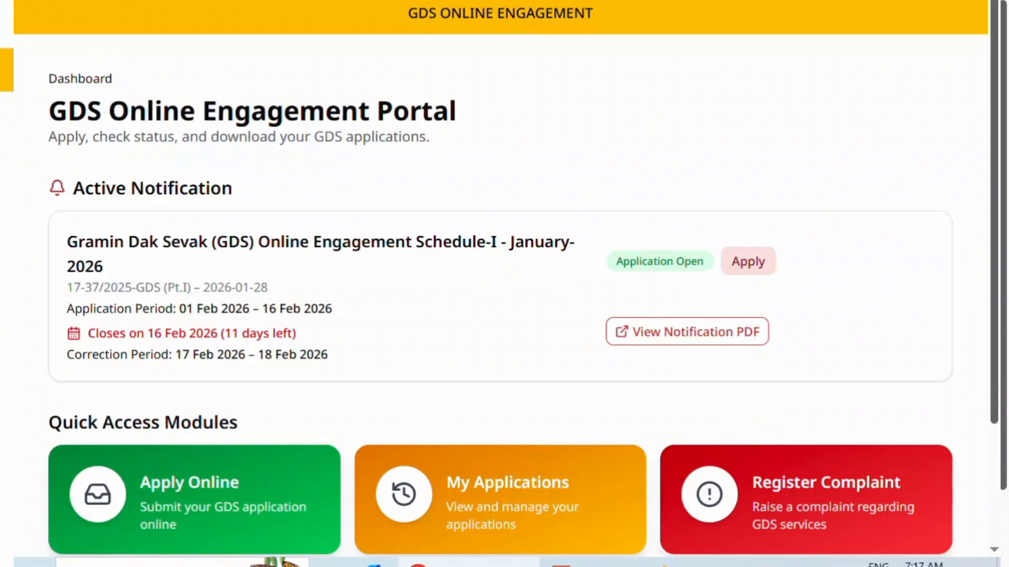
scroll(505, 294, down, 2)
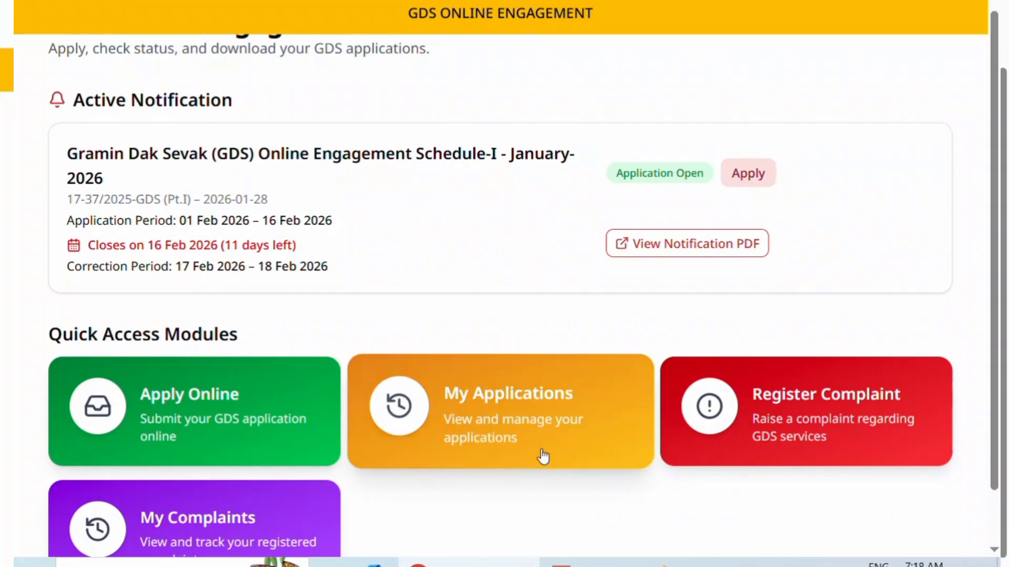
Download the submitted application from My Applications as a 6-page Department of Posts PDF
click(533, 421)
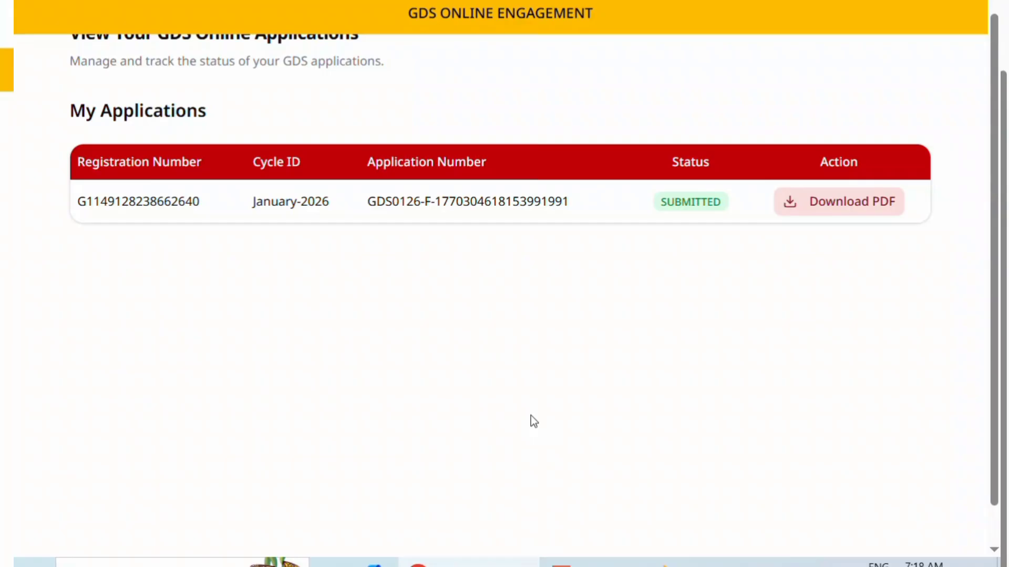
click(847, 214)
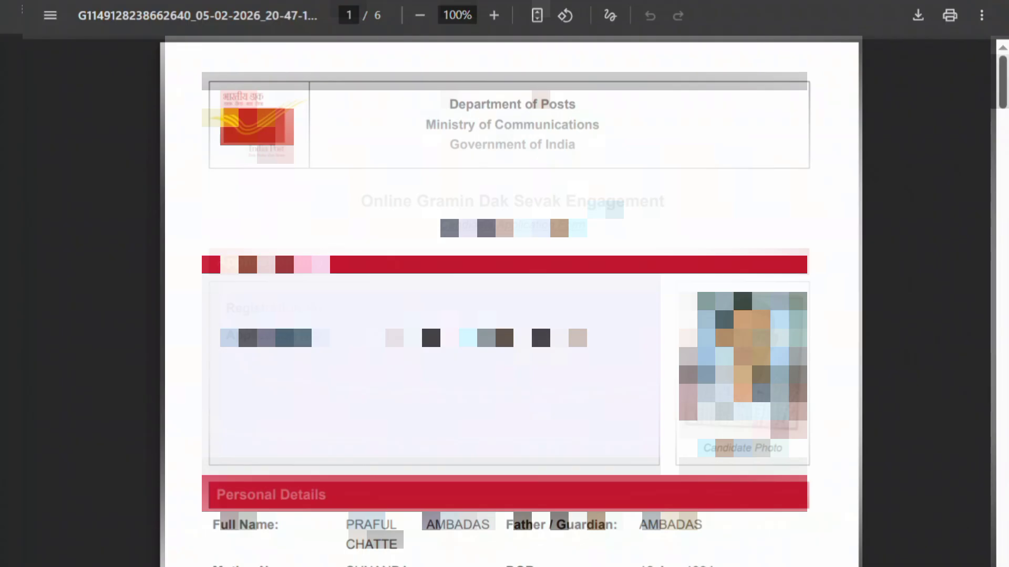
Scroll the PDF to page 3's Post Preferences annexure, headed by Akoli B.O-ABPM-OBC
scroll(1006, 109, down, 5)
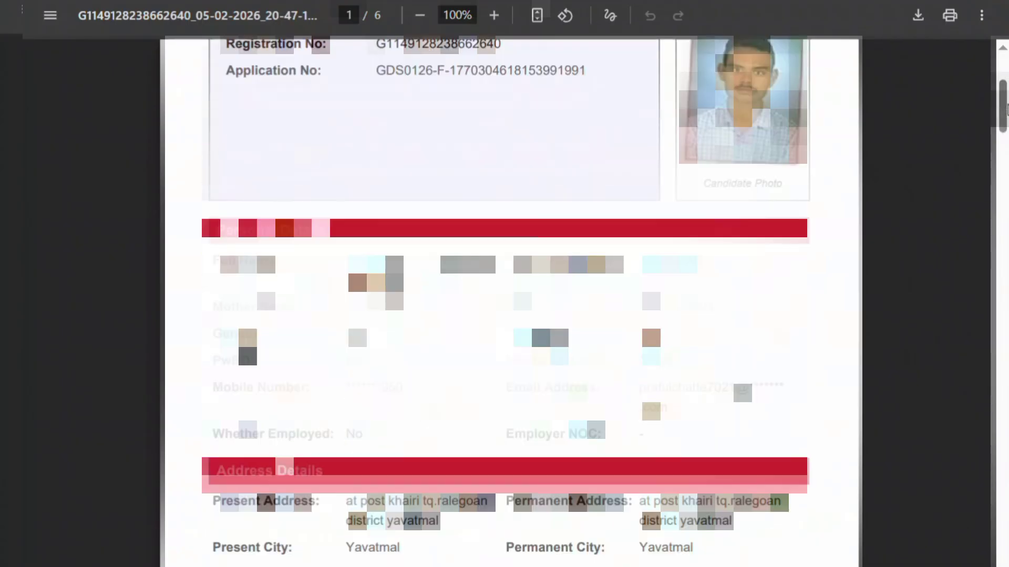
scroll(1006, 109, down, 8)
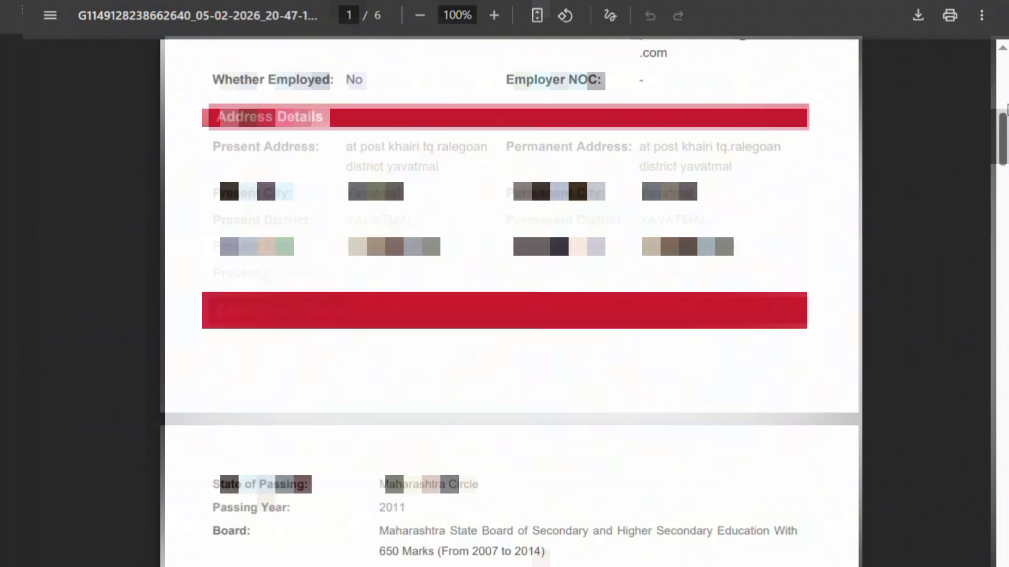
scroll(1006, 109, down, 20)
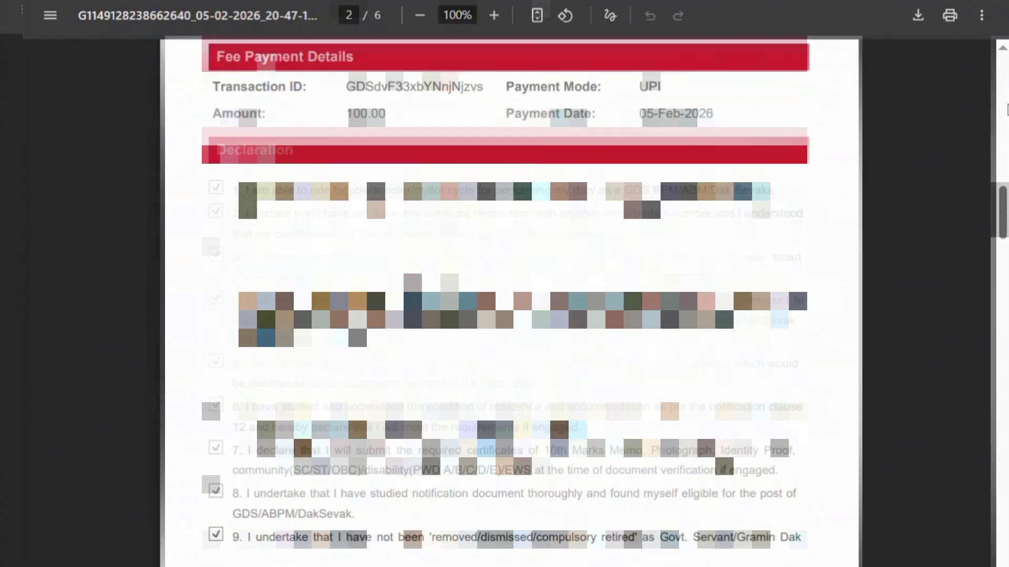
scroll(1006, 109, down, 5)
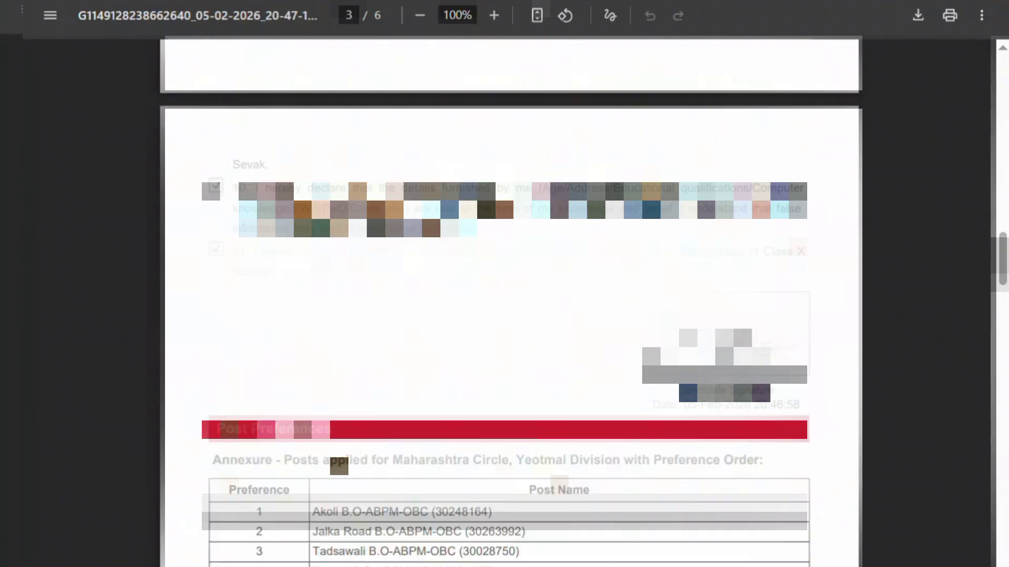